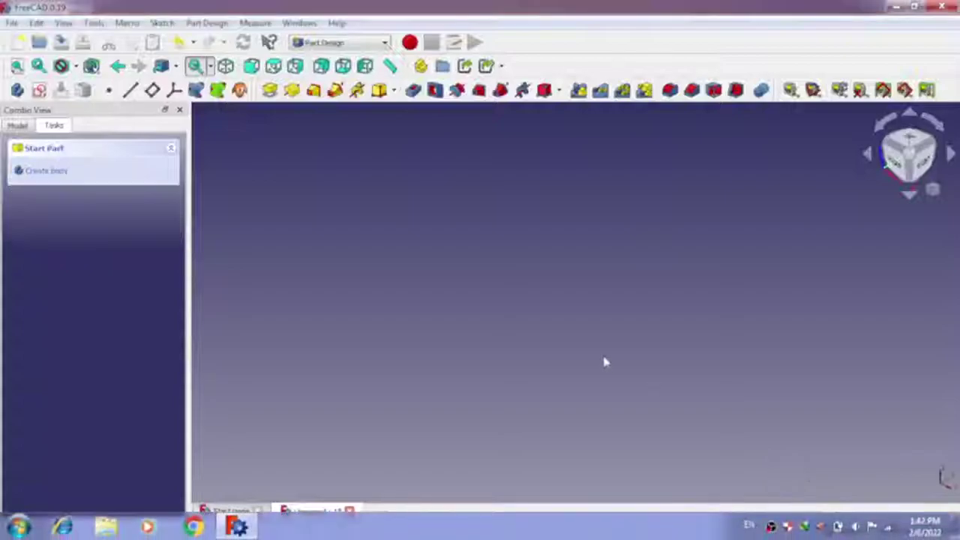
Create a new sketch on the body's XZ_Plane001
left_click(39, 172)
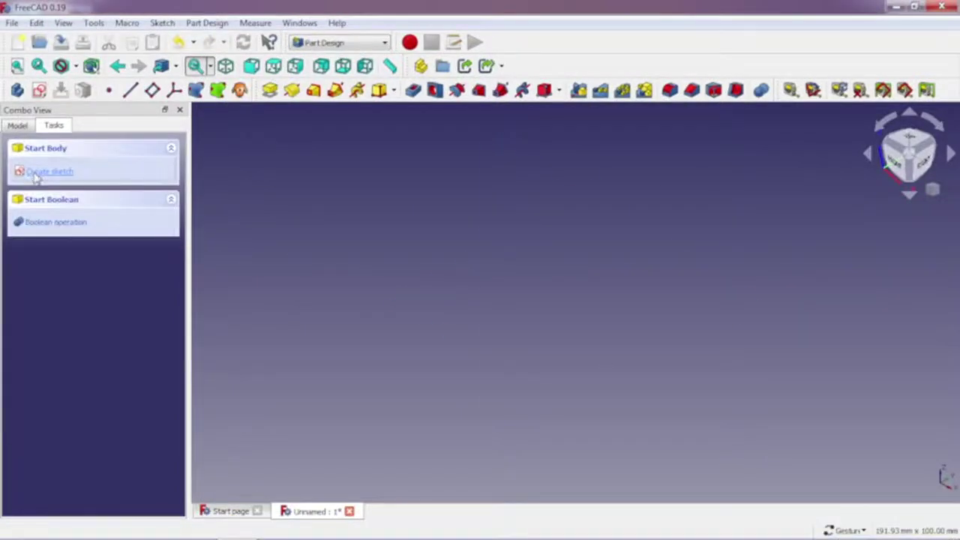
left_click(538, 177)
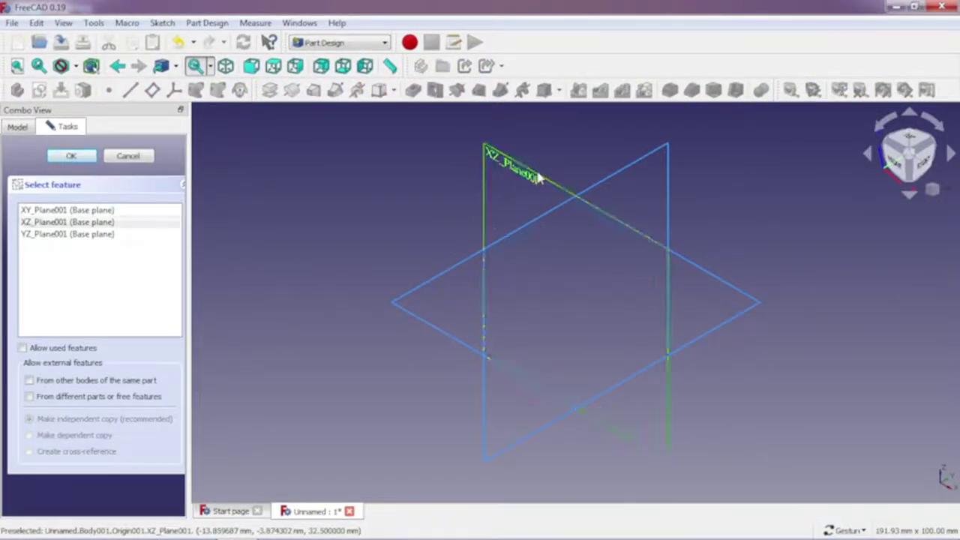
left_click(71, 156)
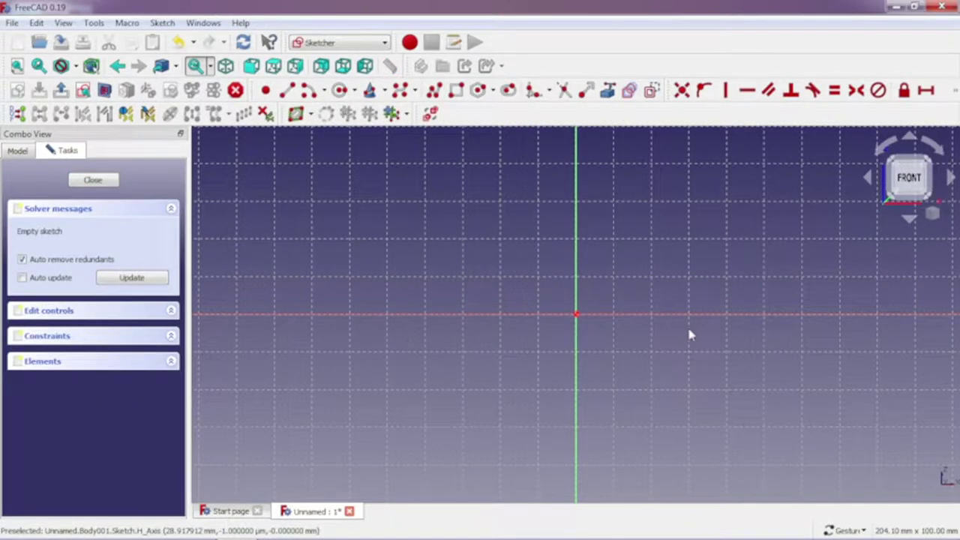
Draw a rectangle from the sketch origin to an upper-right corner
right_click_drag(672, 351, 428, 435)
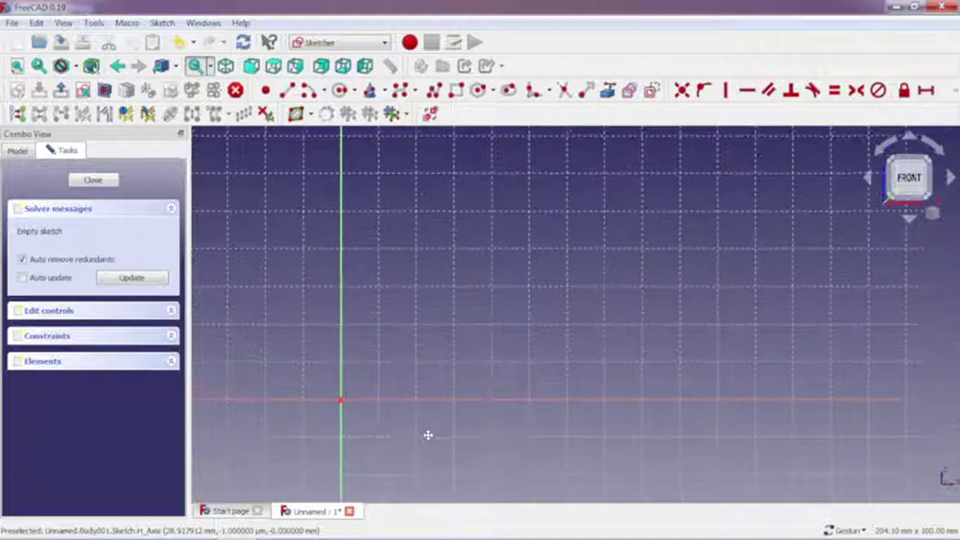
left_click(456, 90)
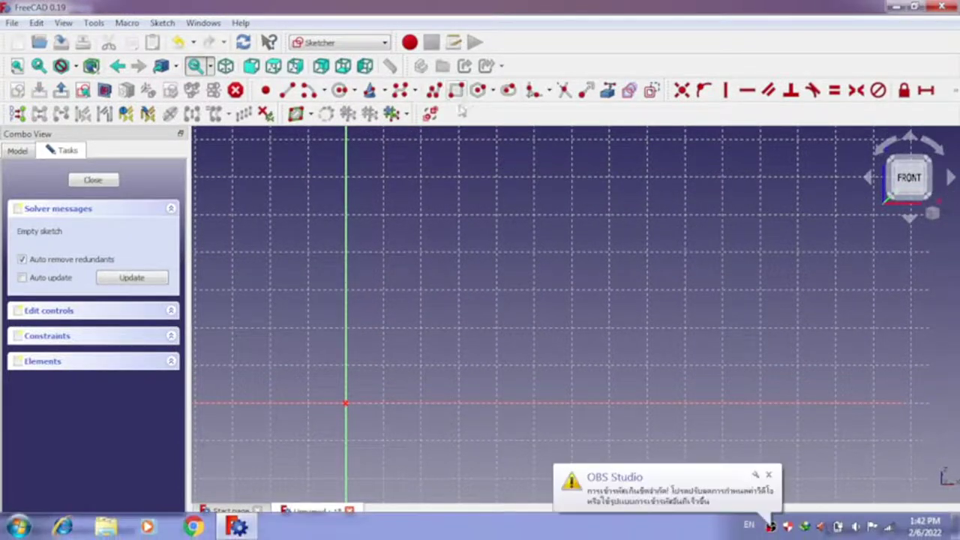
left_click(769, 475)
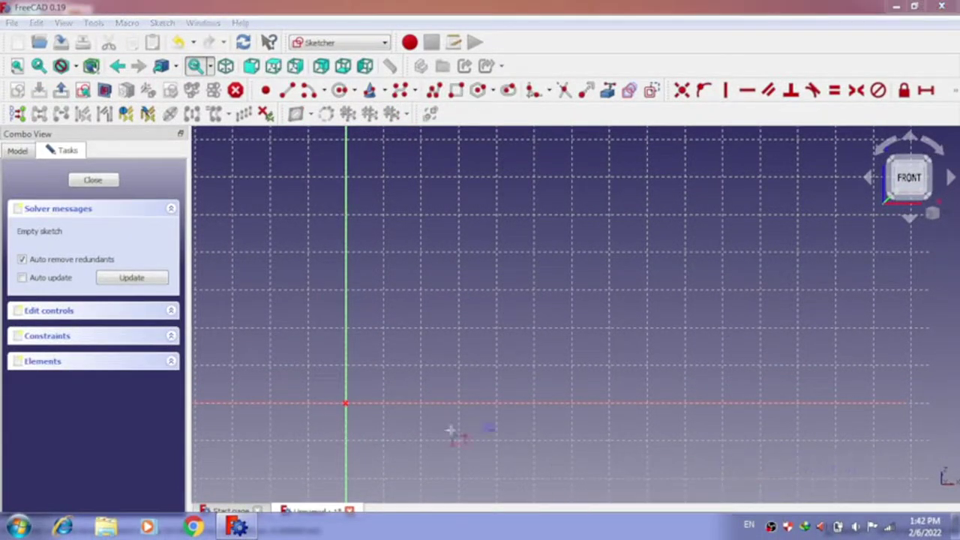
left_click(346, 403)
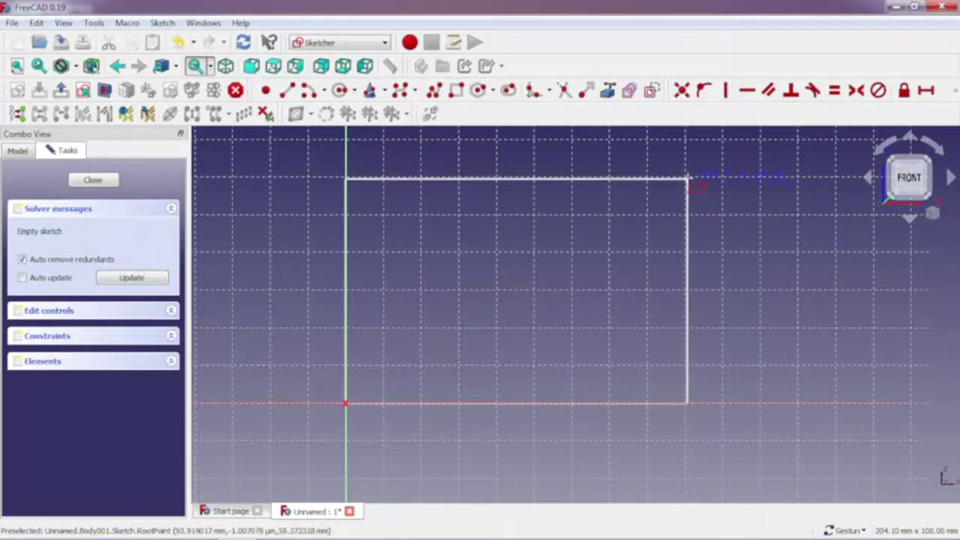
left_click(687, 178)
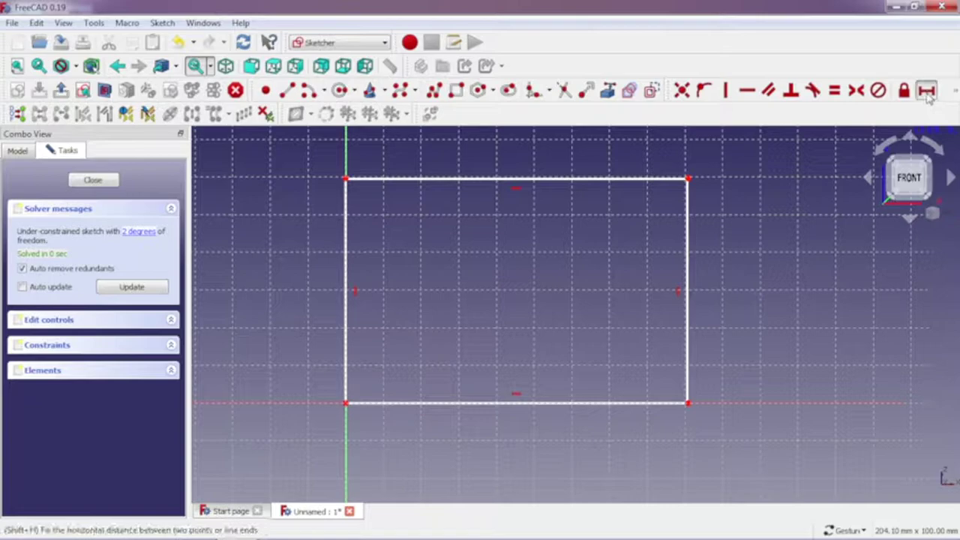
Constrain the rectangle to 100 mm wide and 50 mm high, then close the sketch
left_click(613, 180)
key("l")
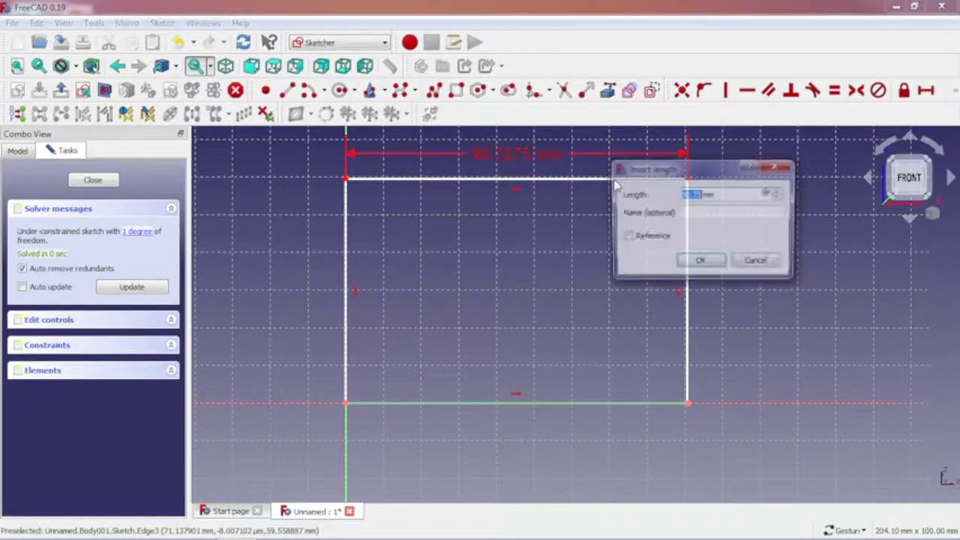
type("12")
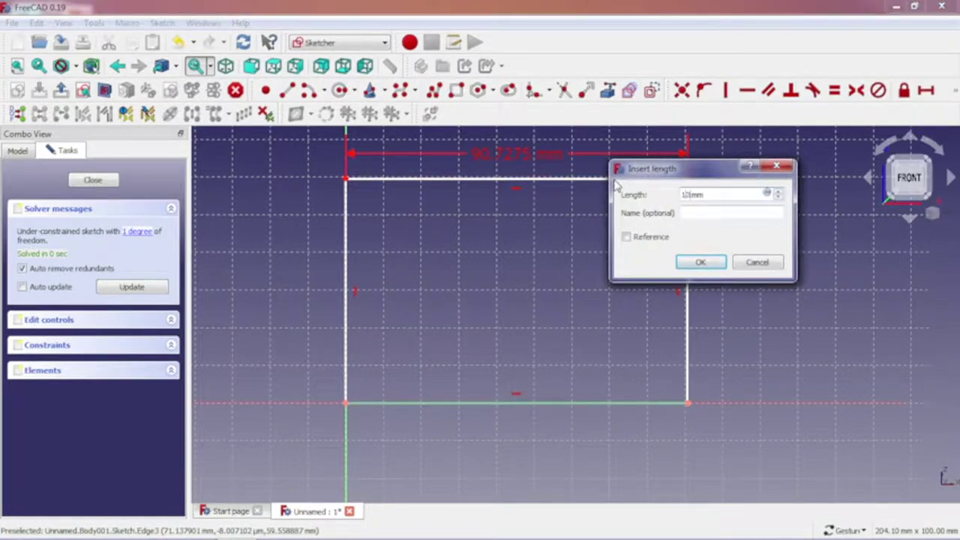
type("0")
key("Return")
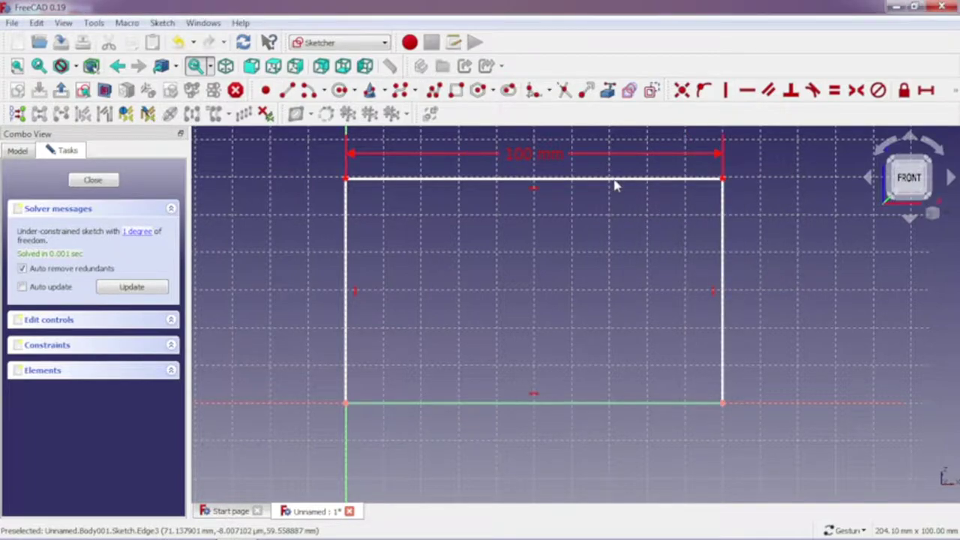
left_click(955, 90)
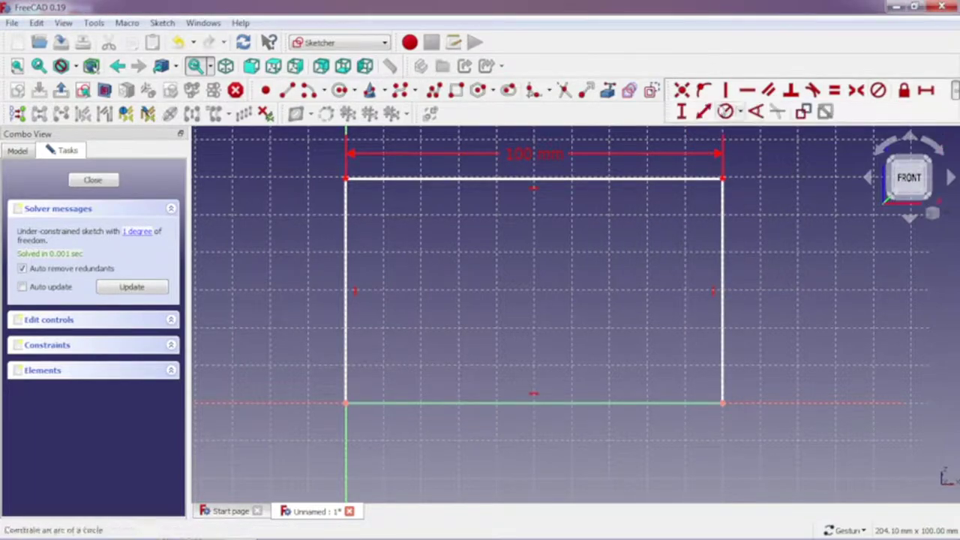
left_click(688, 111)
left_click(722, 252)
key("BackSpace")
type("5")
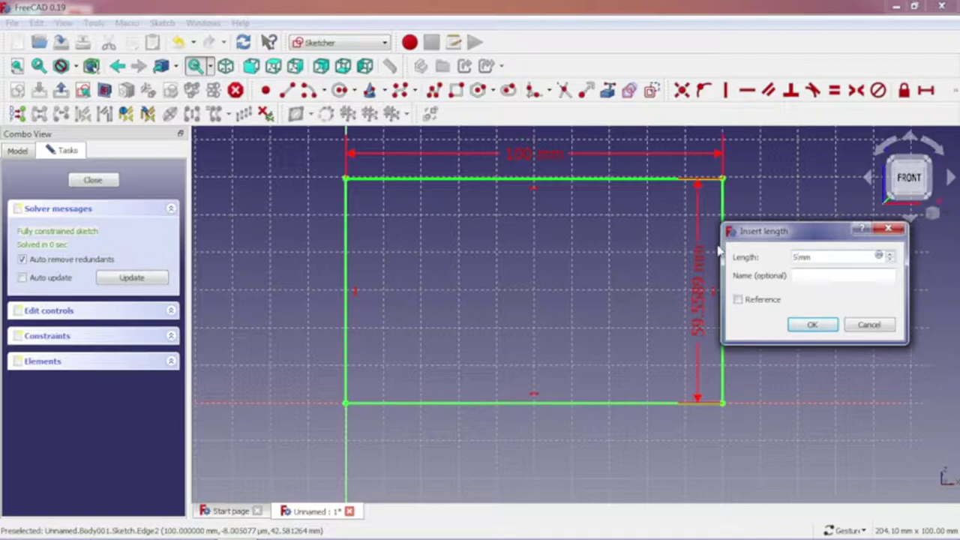
type("0")
key("Return")
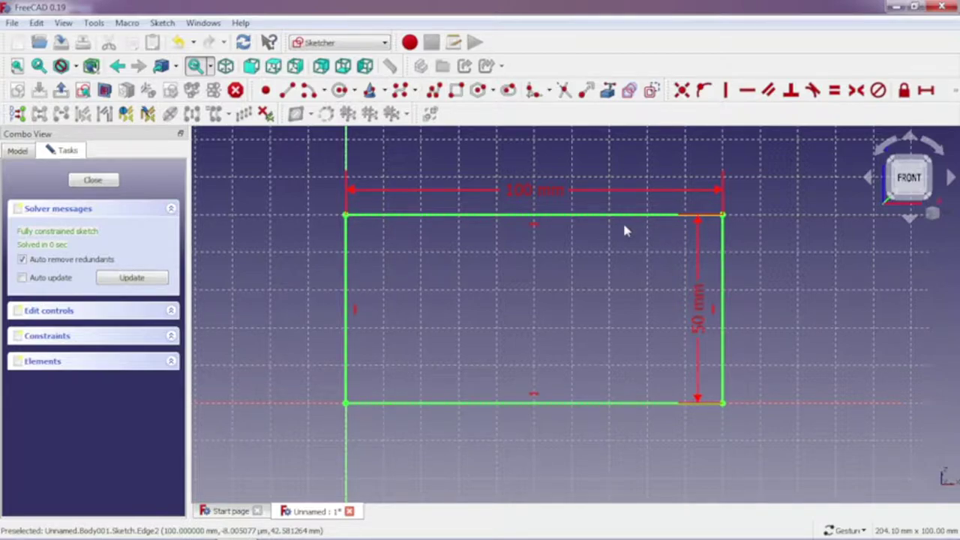
left_click(90, 180)
Pad the rectangle into a 10 mm solid plate
left_click(16, 65)
left_click(269, 90)
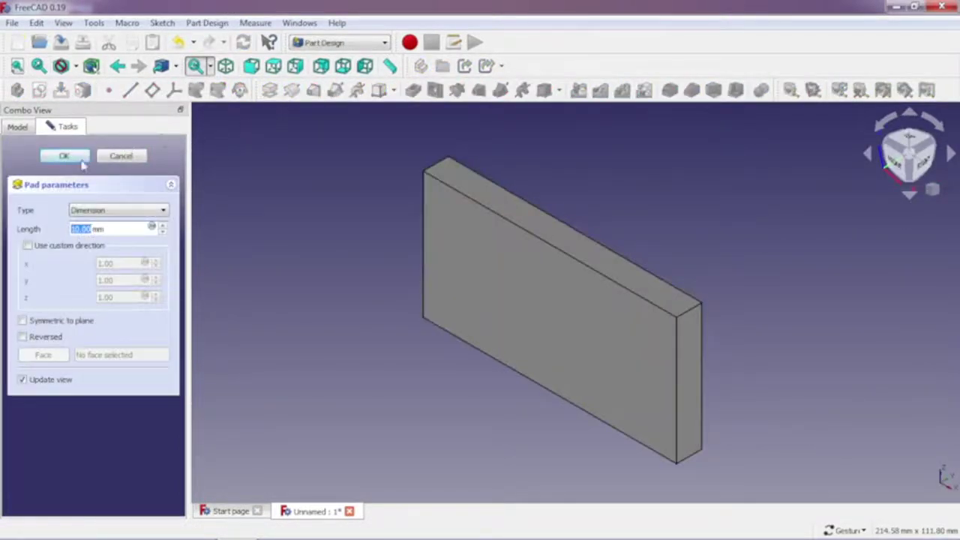
left_click(66, 157)
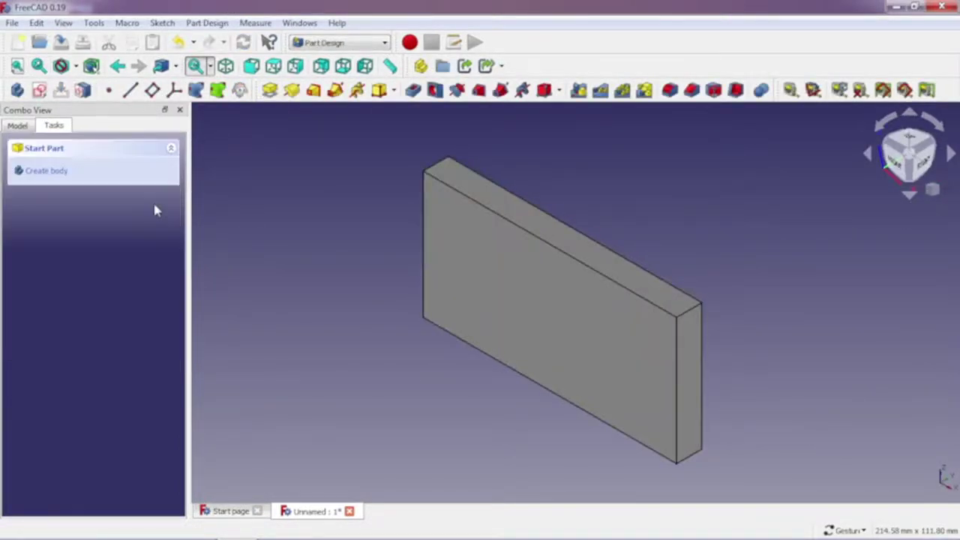
Start a new sketch on the plate's front face
left_click(530, 323)
left_click(40, 90)
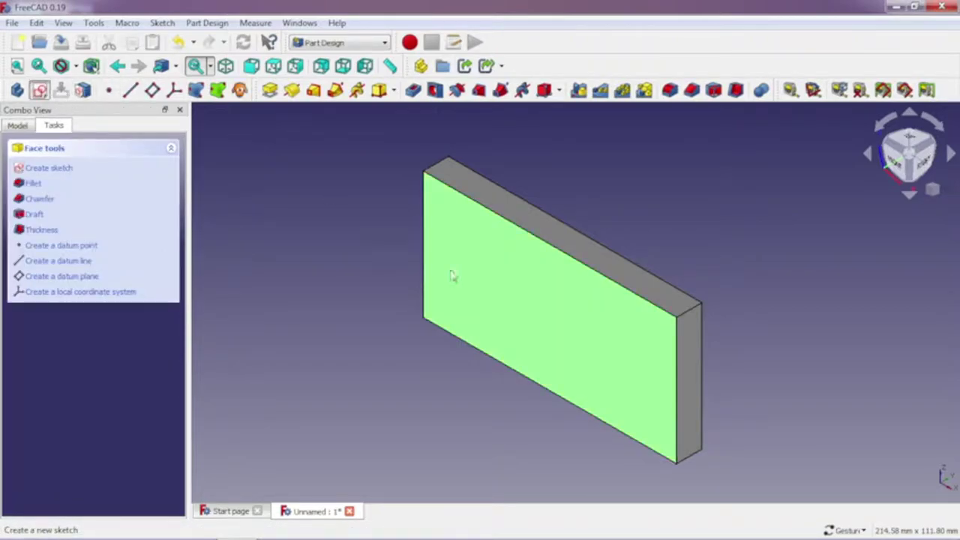
scroll(641, 300, "up", 1)
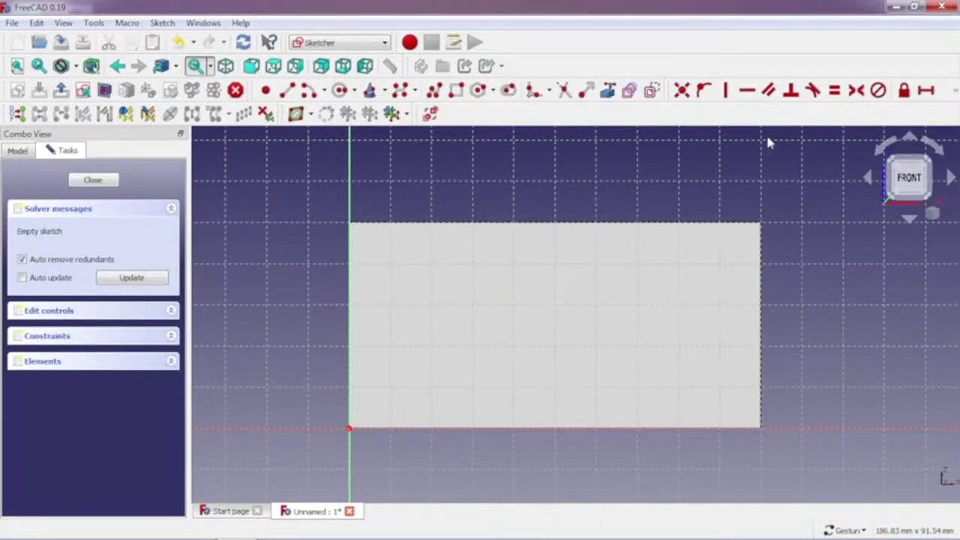
Reference the plate's top and right edges and place a point on each
left_click(607, 90)
left_click(602, 221)
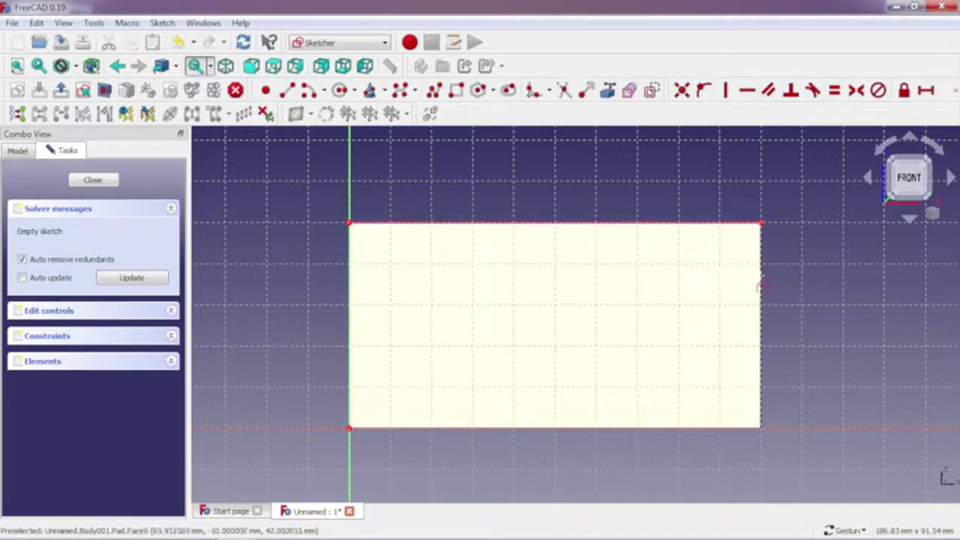
left_click(760, 292)
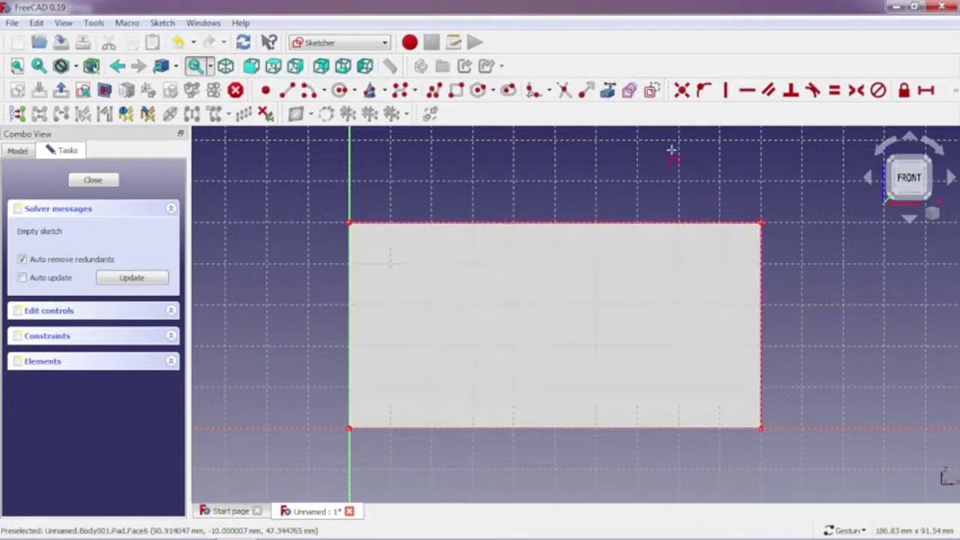
left_click(266, 90)
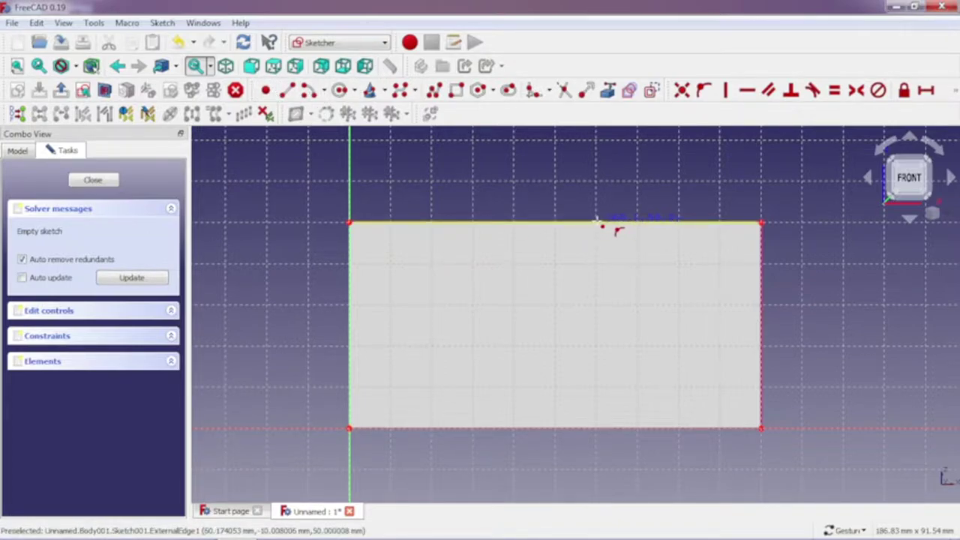
left_click(596, 222)
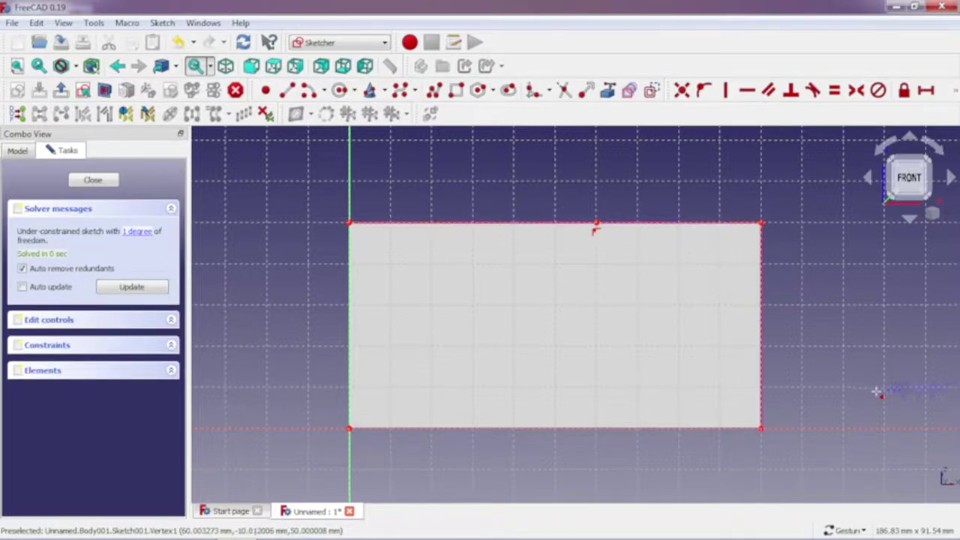
left_click(761, 347)
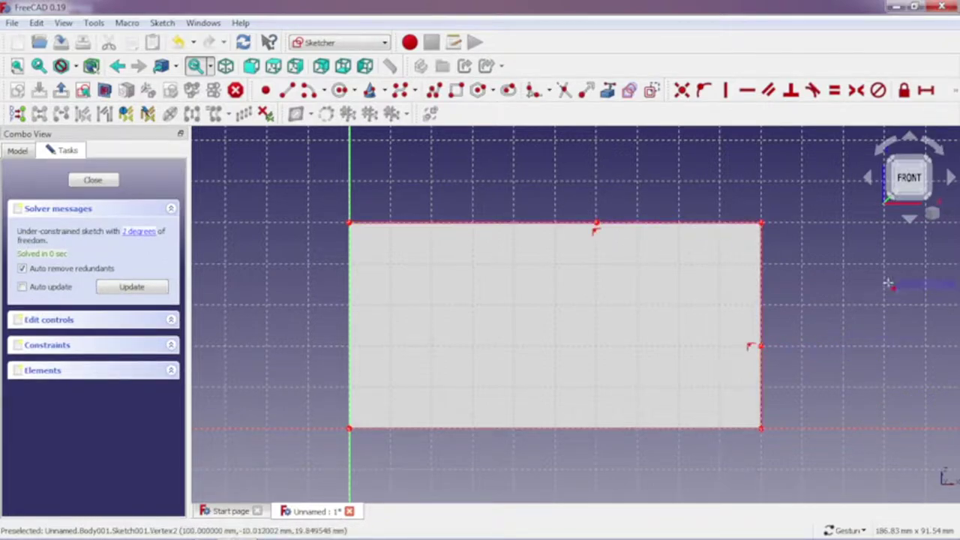
Fix the top-edge point 70 mm horizontally from the top-left corner
left_click(926, 90)
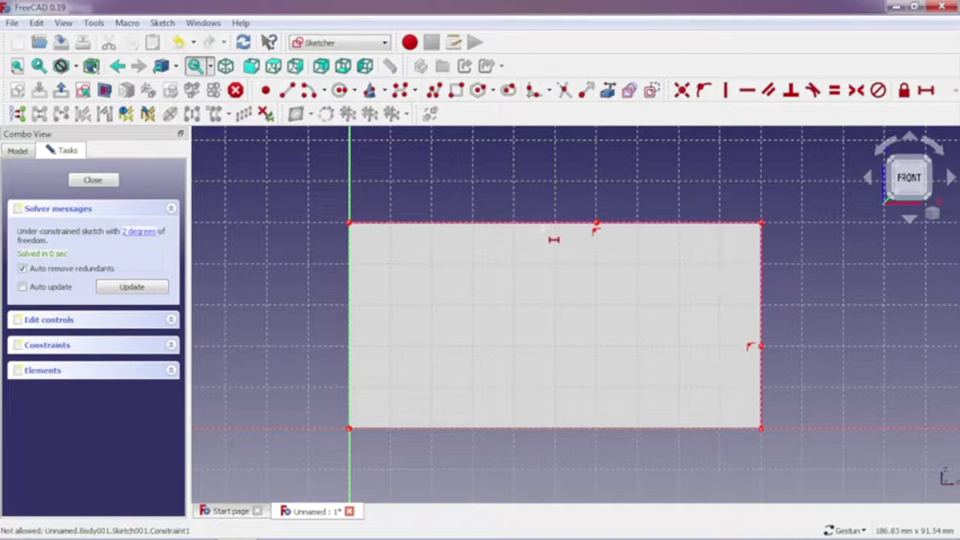
left_click(596, 222)
left_click(350, 224)
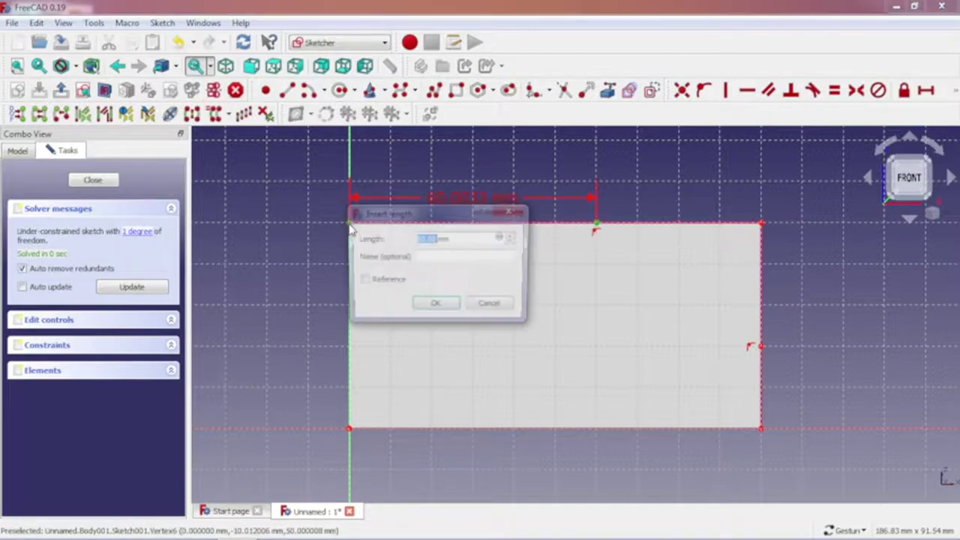
type("70")
key("Return")
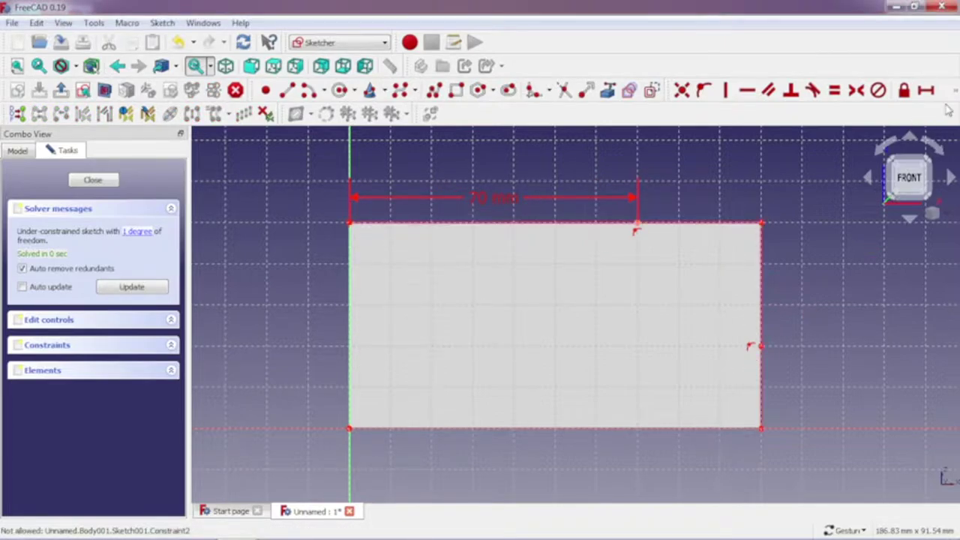
left_click(955, 97)
Constrain the right-edge point 20 mm above the bottom-right corner
left_click(955, 91)
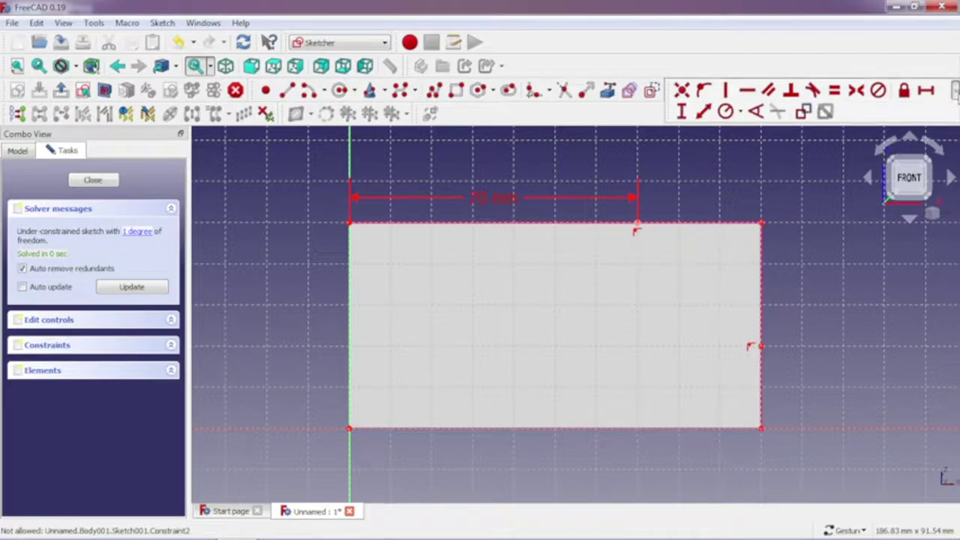
left_click(680, 111)
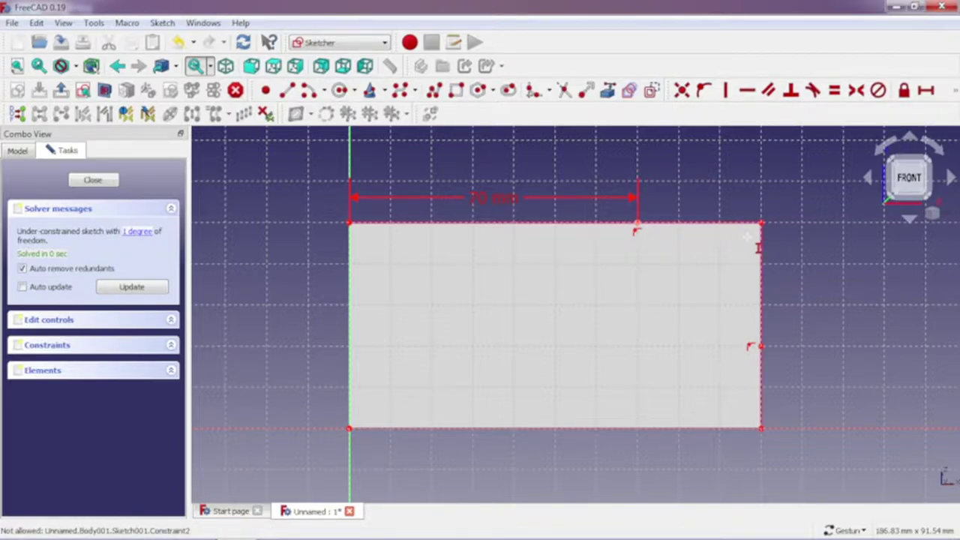
left_click(761, 347)
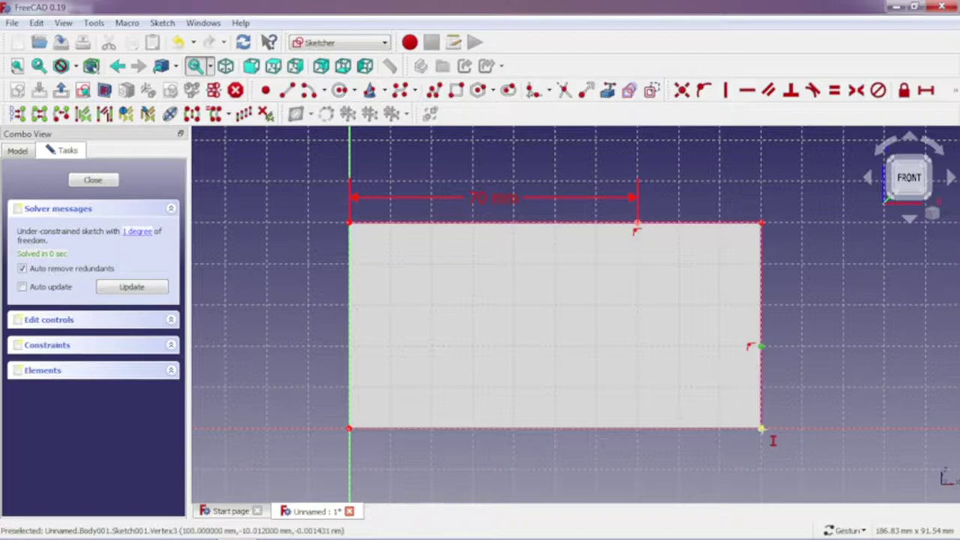
left_click(761, 429)
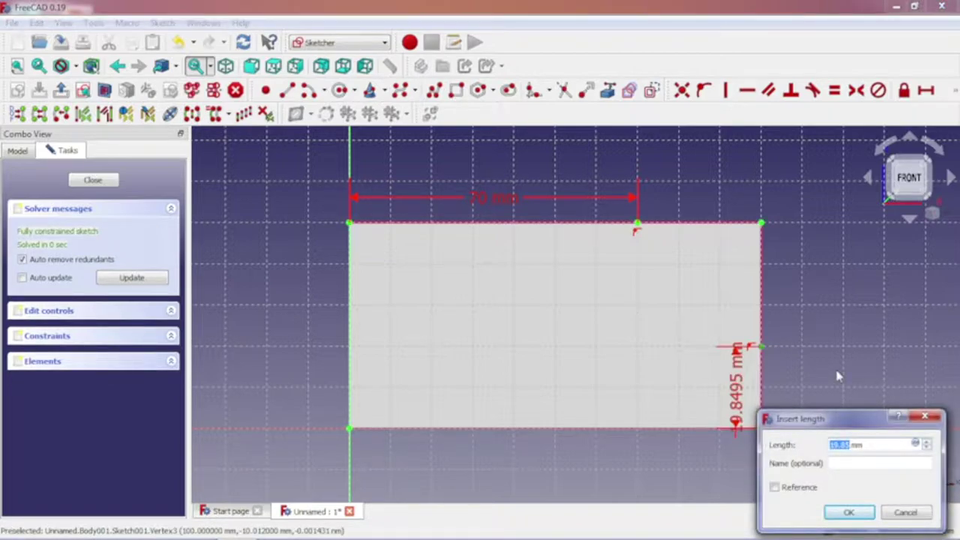
type("20")
key("Return")
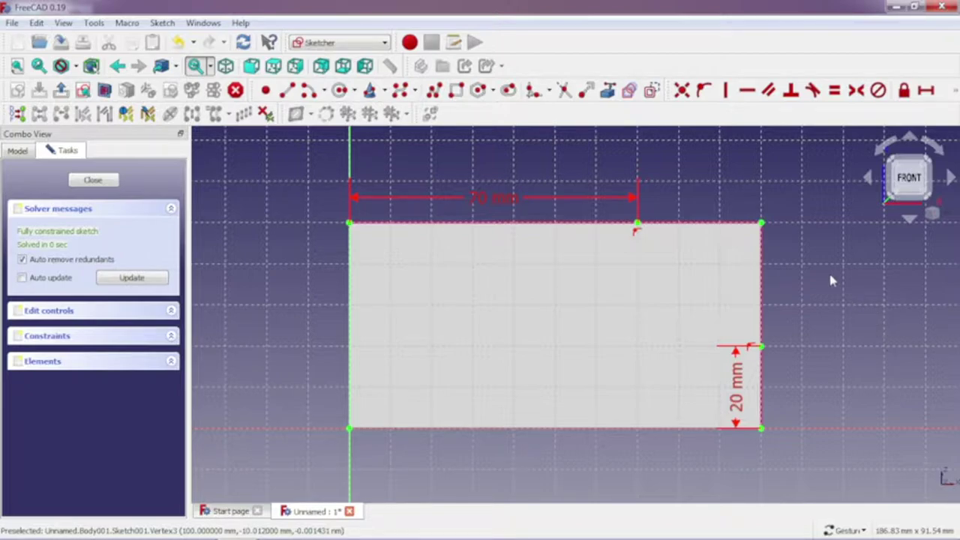
Draw a diagonal line from the right-edge point to the top-edge point and close the sketch
left_click(435, 90)
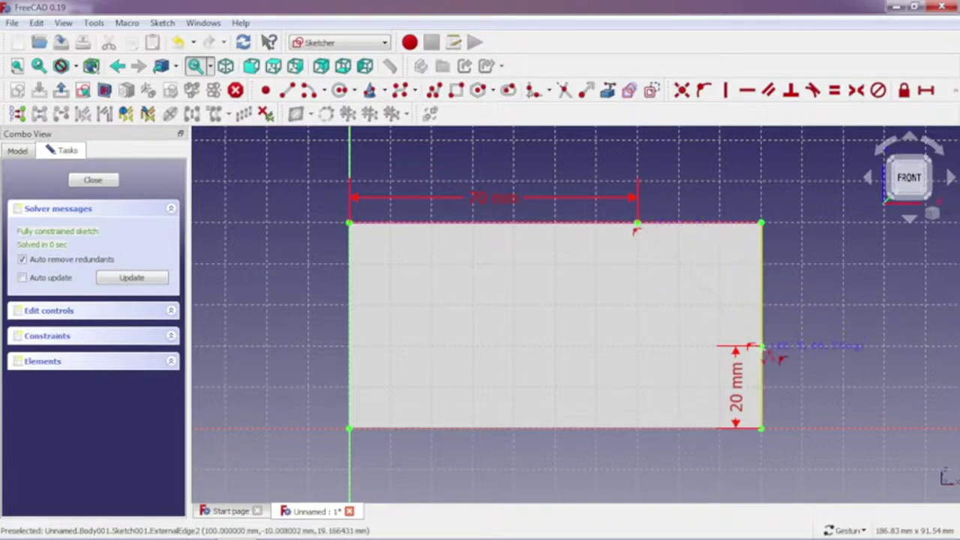
left_click(761, 347)
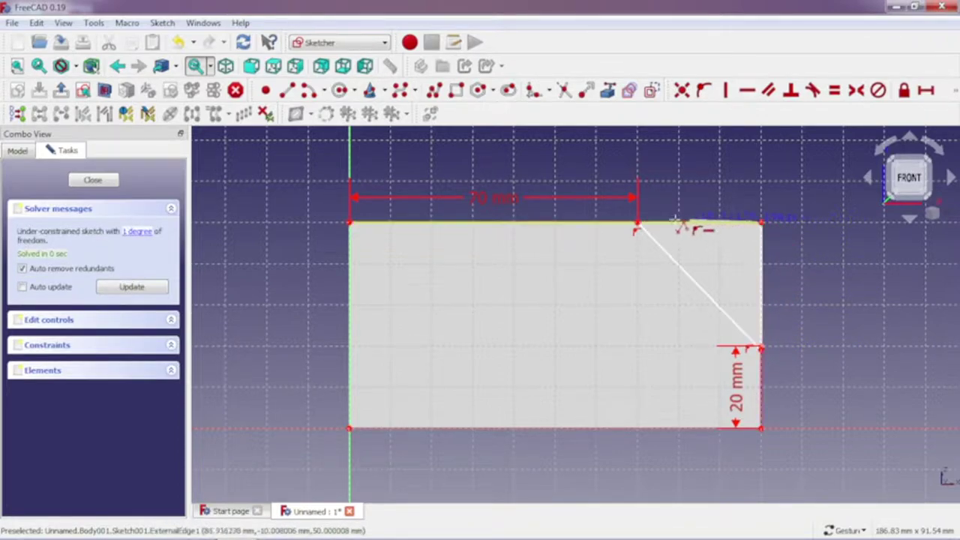
left_click(638, 222)
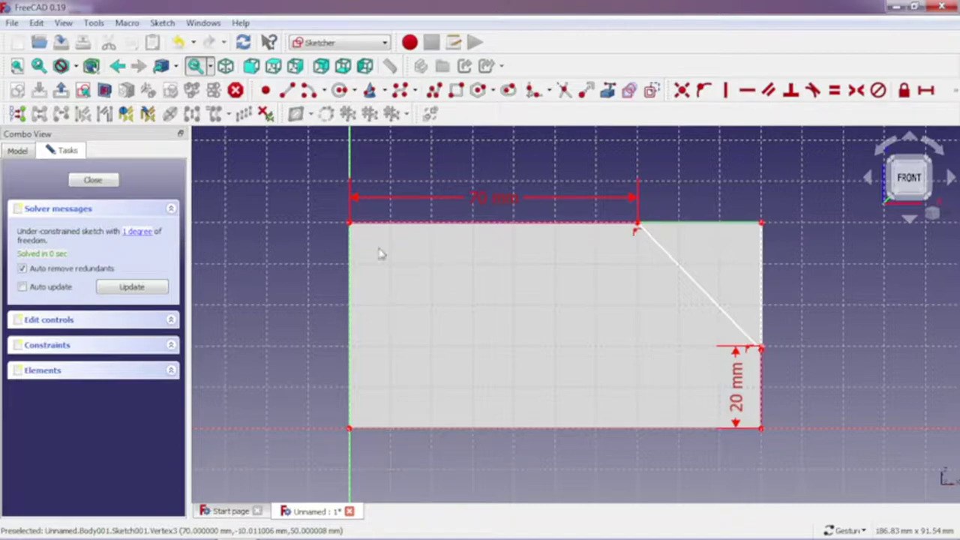
scroll(696, 231, "down", 1)
scroll(696, 235, "up", 1)
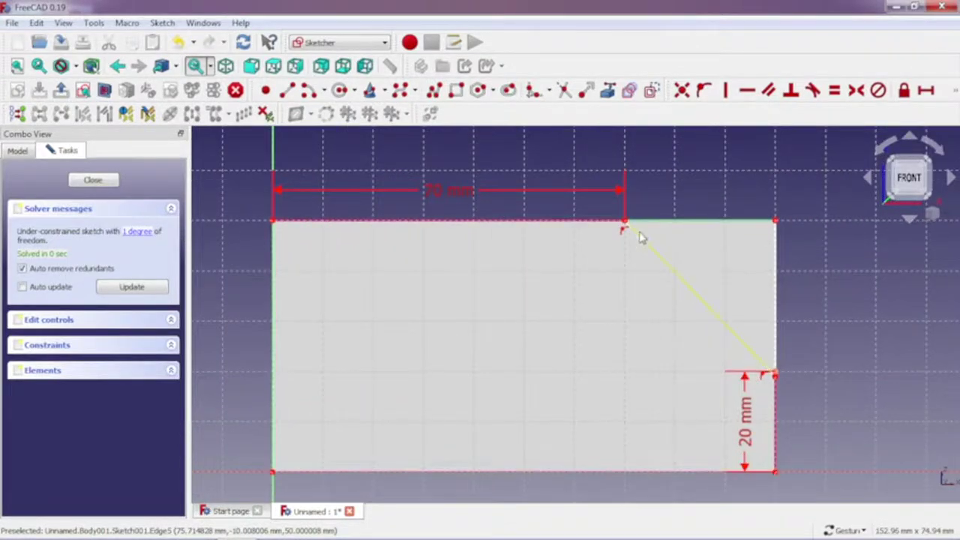
left_click(103, 186)
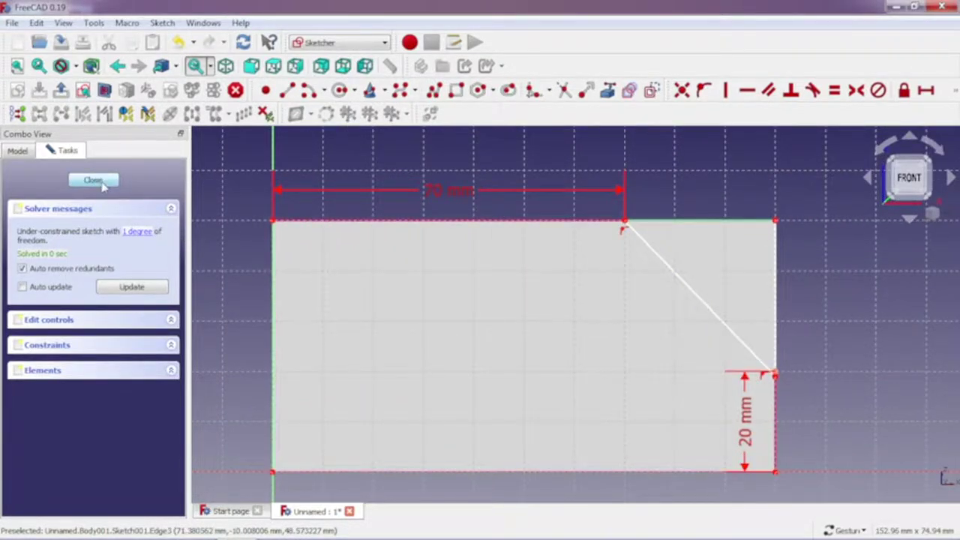
Pocket the diagonal corner sketch 12 mm deep to remove the top-right corner
scroll(696, 342, "up", 1)
scroll(671, 324, "up", 2)
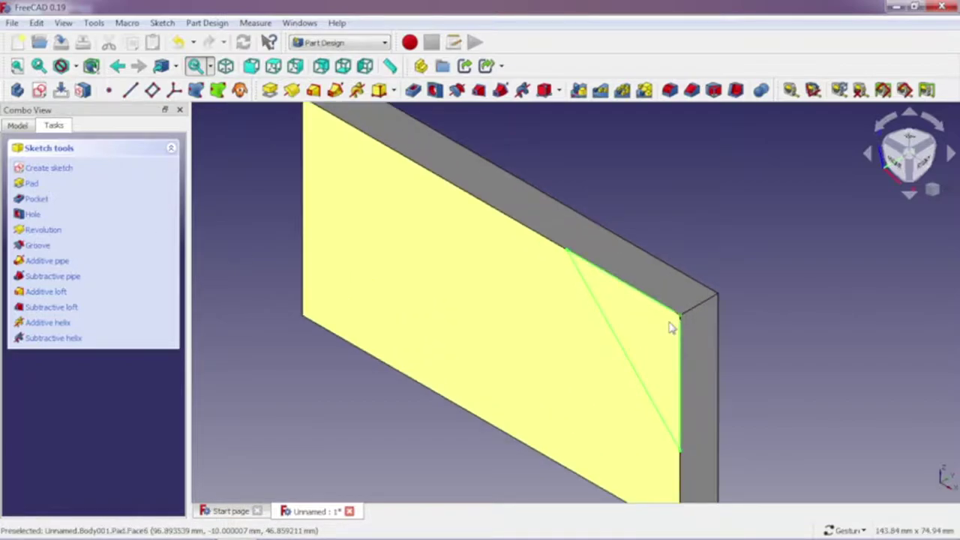
scroll(675, 322, "down", 2)
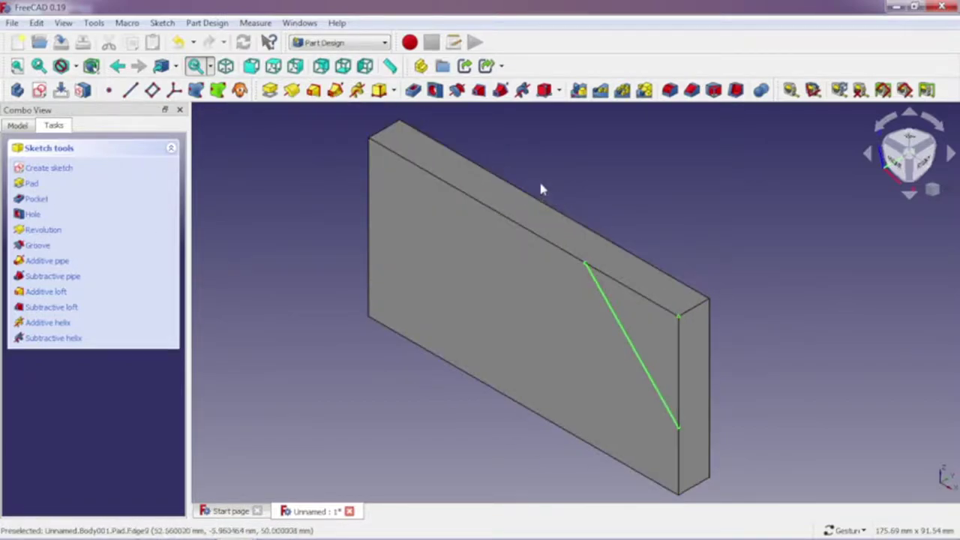
left_click(415, 90)
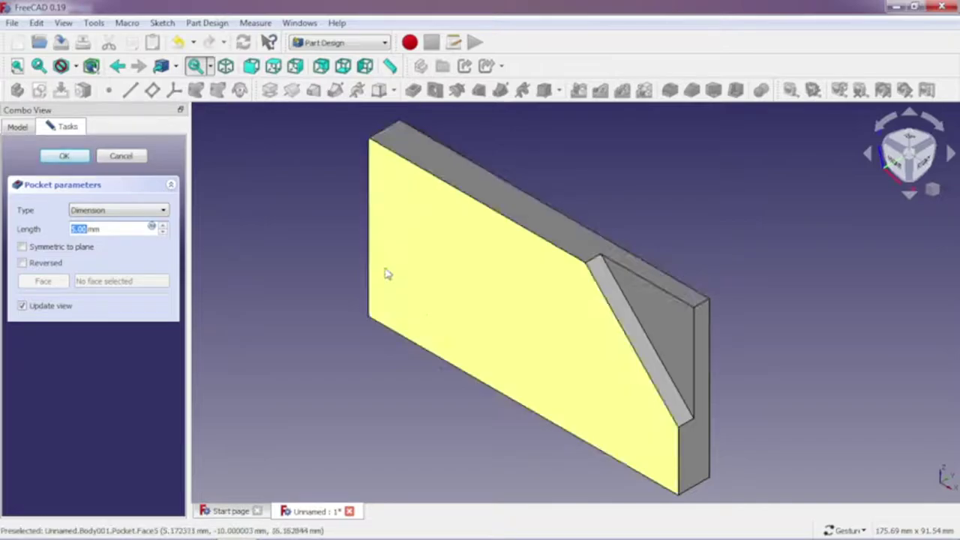
left_click(163, 232)
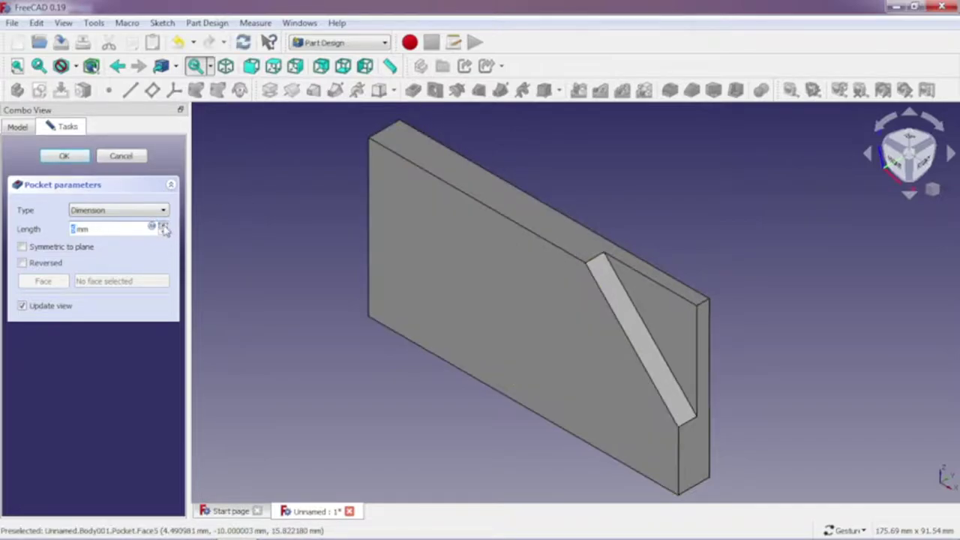
type("10")
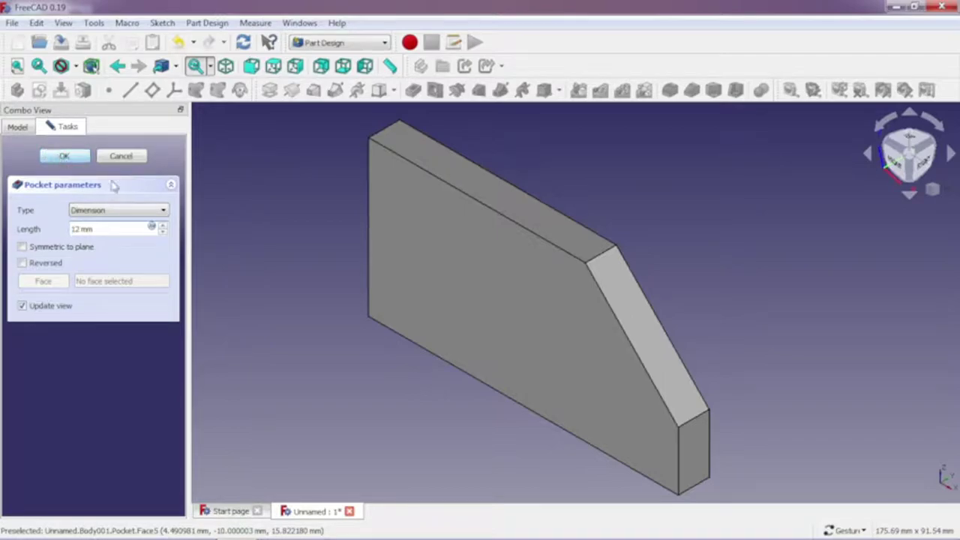
left_click(61, 156)
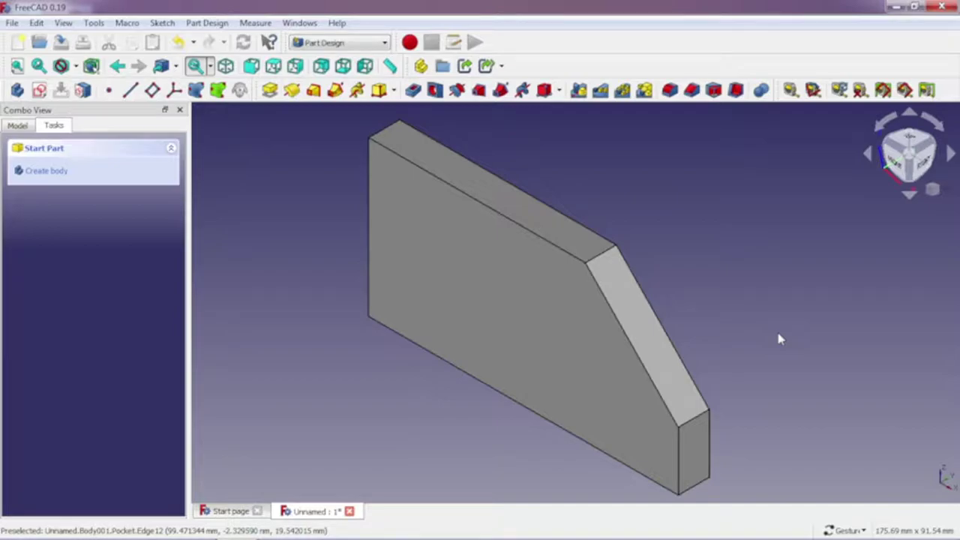
left_click(491, 379)
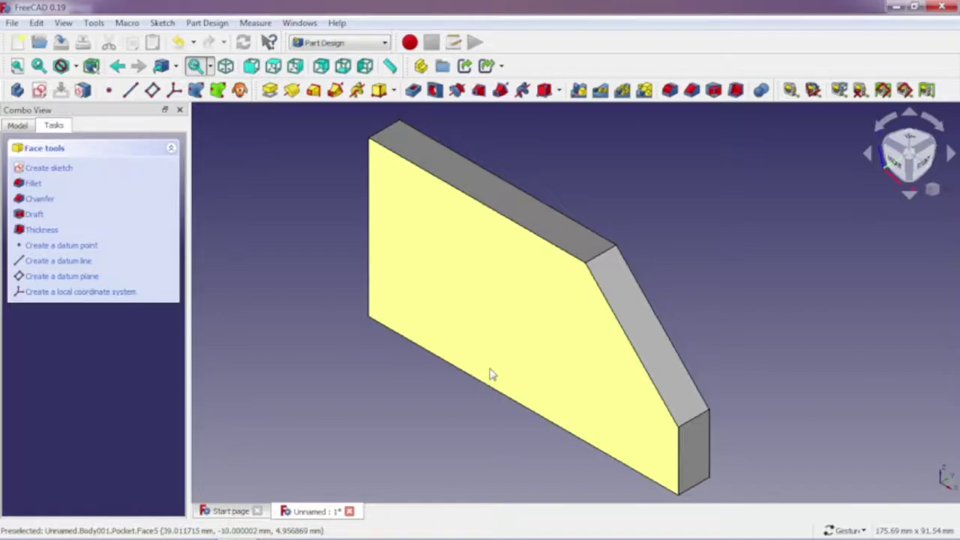
left_click(380, 415)
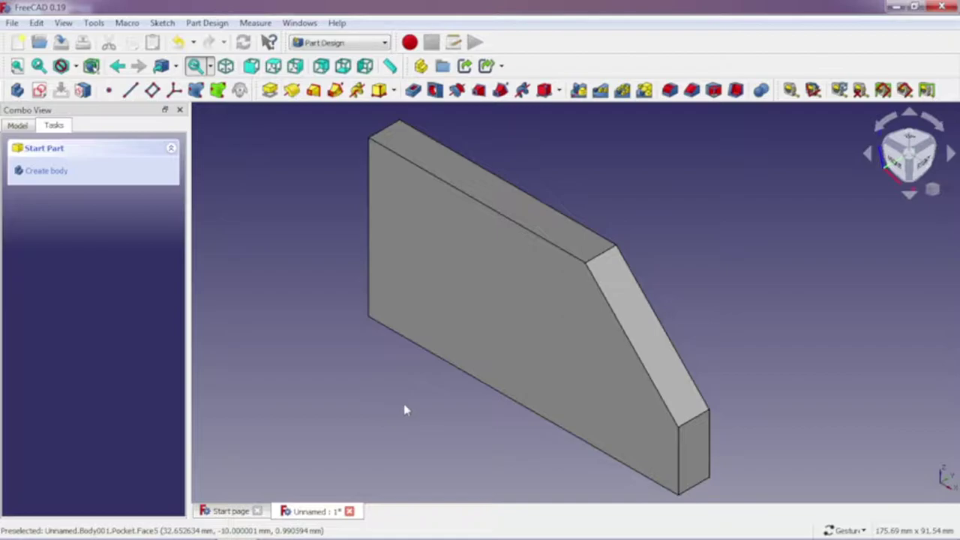
Select the plate's long bottom face and start a new sketch on it
mouse_move(527, 440)
left_mouse_down()
mouse_move(541, 351)
mouse_move(515, 390)
left_mouse_up()
left_click(514, 390)
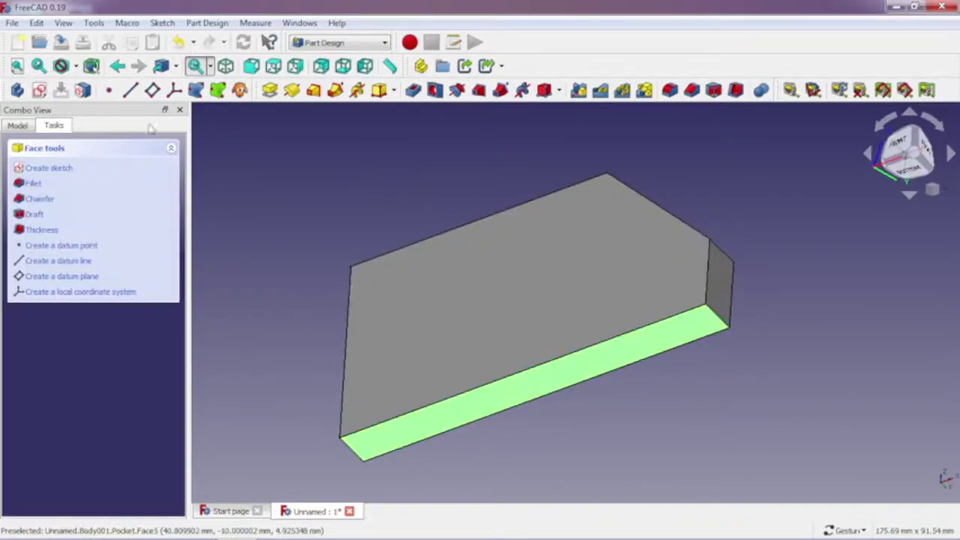
left_click(39, 90)
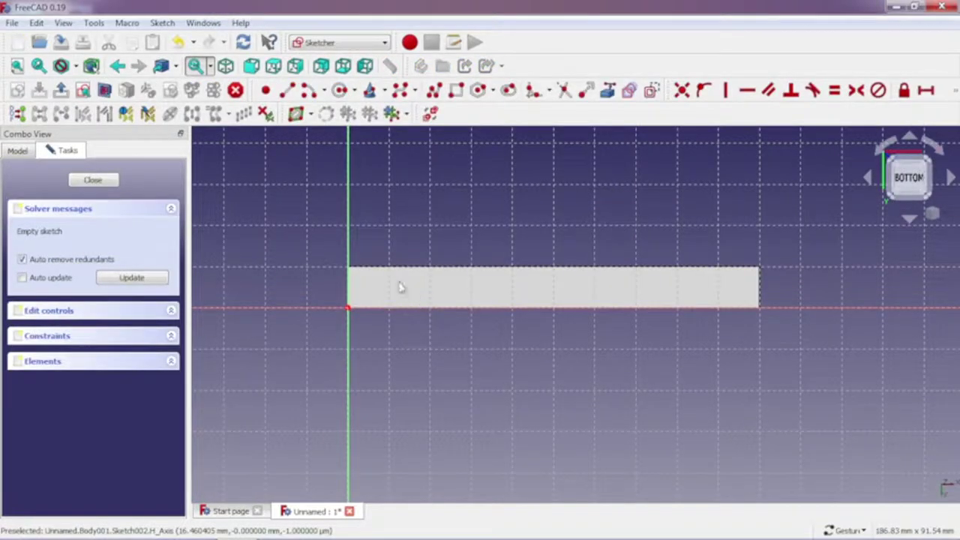
scroll(354, 250, "up", 2)
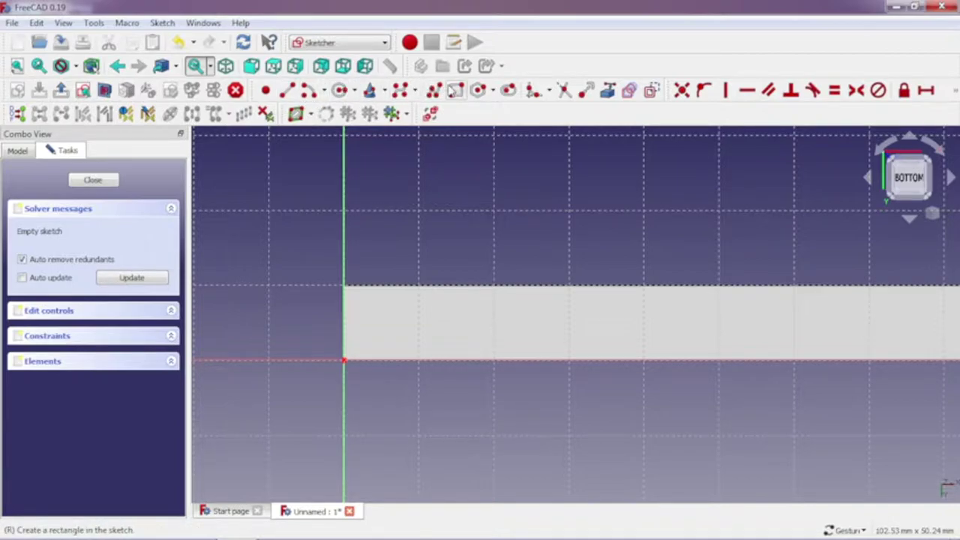
left_click(455, 90)
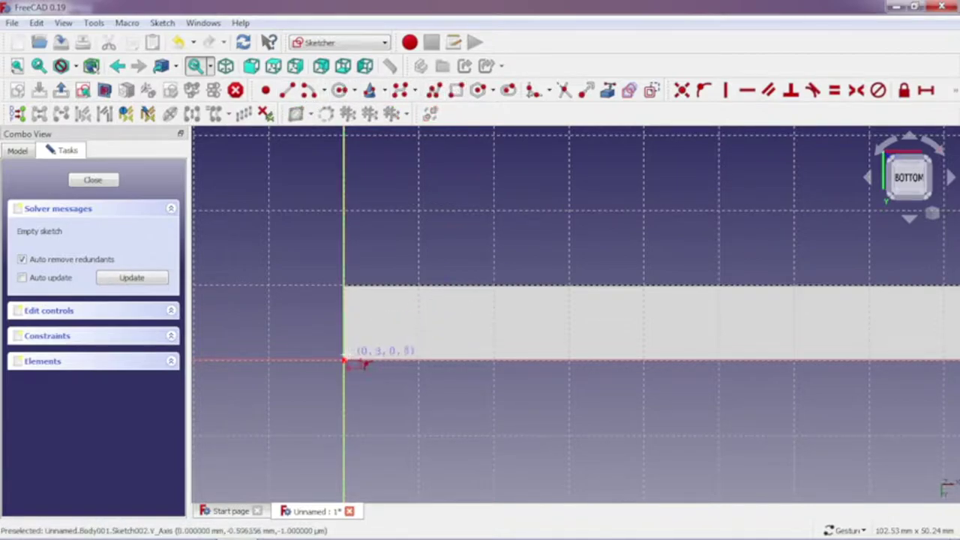
Draw a rectangle from the origin and set its width to 35 mm
left_click(343, 361)
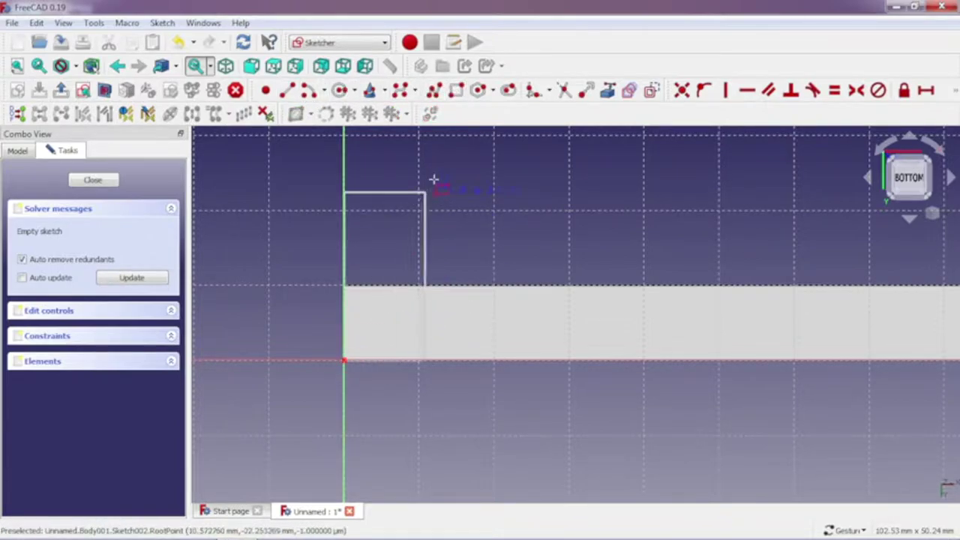
left_click(495, 135)
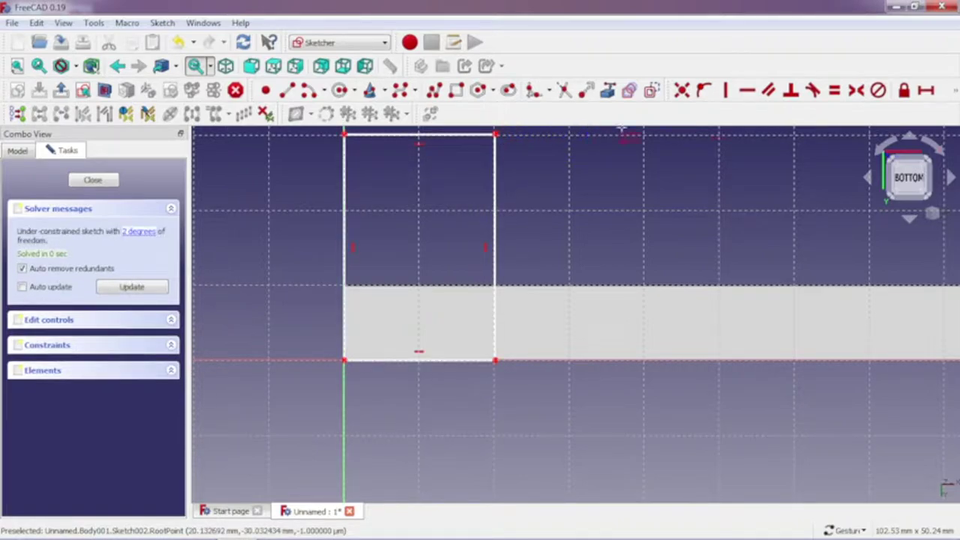
left_click(930, 91)
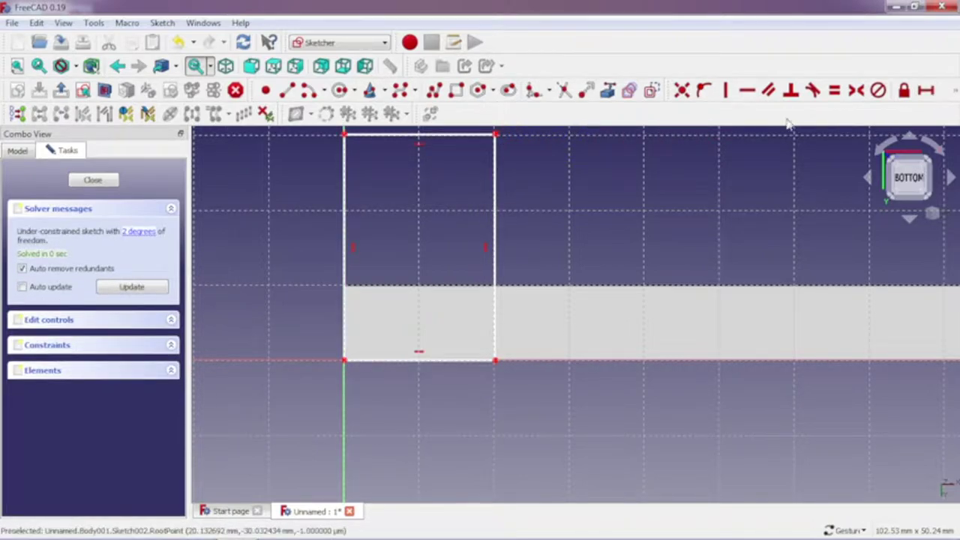
left_click(430, 135)
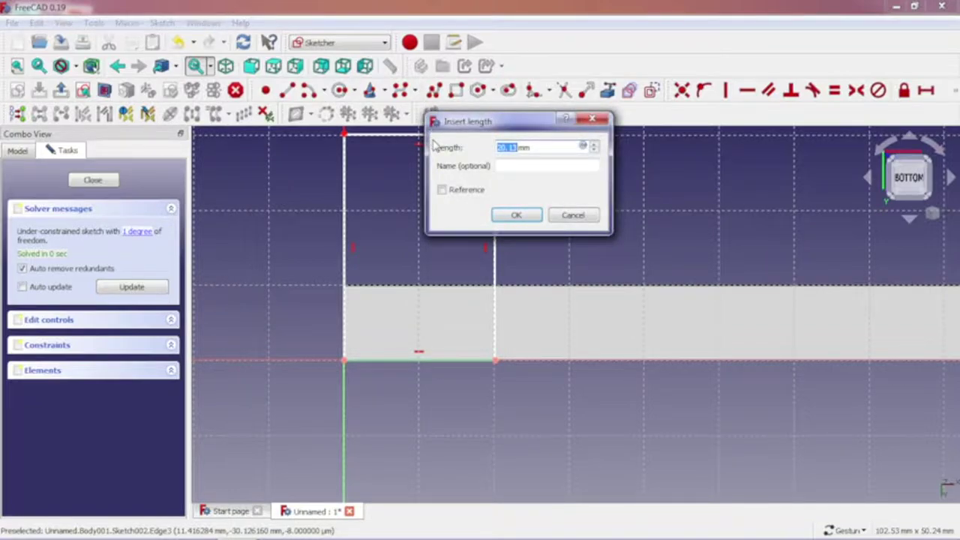
type("3")
key("Return")
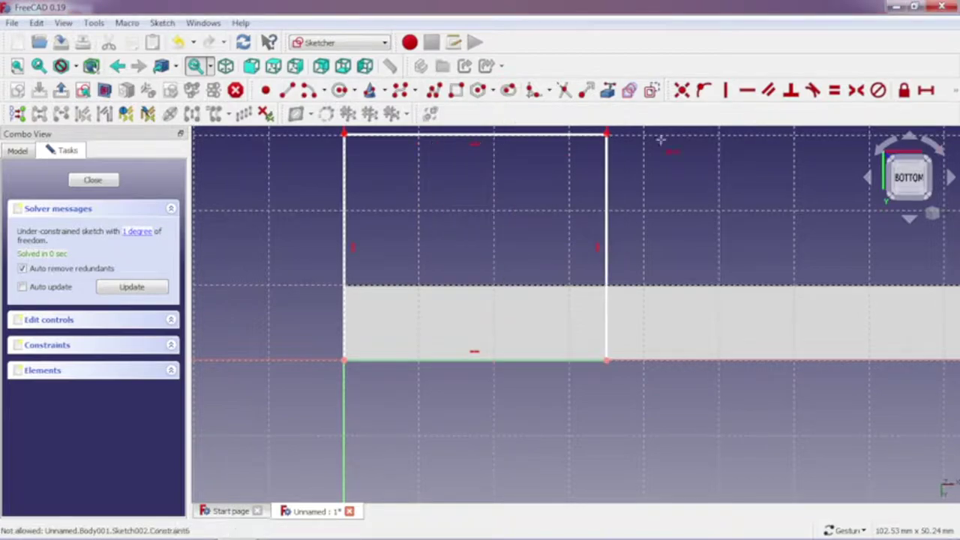
Set the rectangle's right-edge height to 35 mm
left_click(952, 90)
left_click(955, 90)
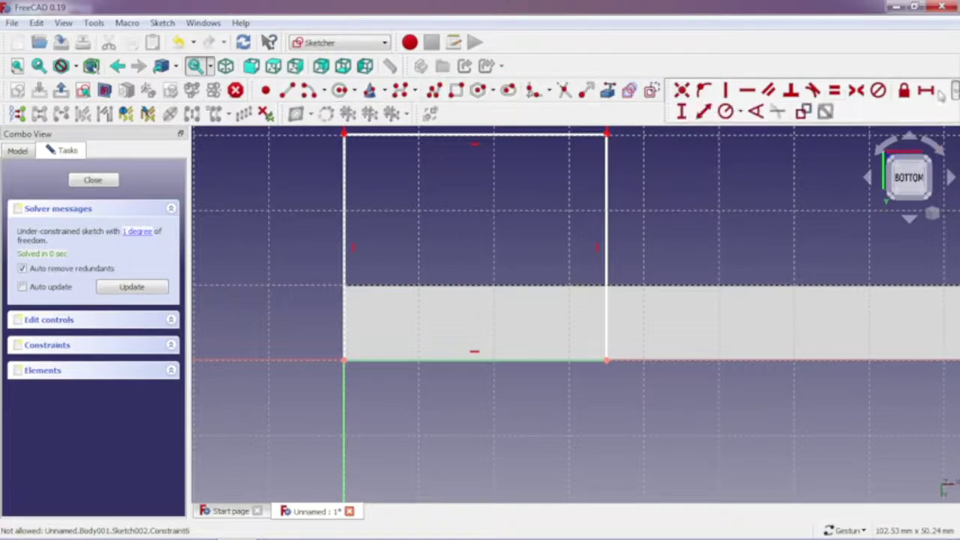
left_click(680, 112)
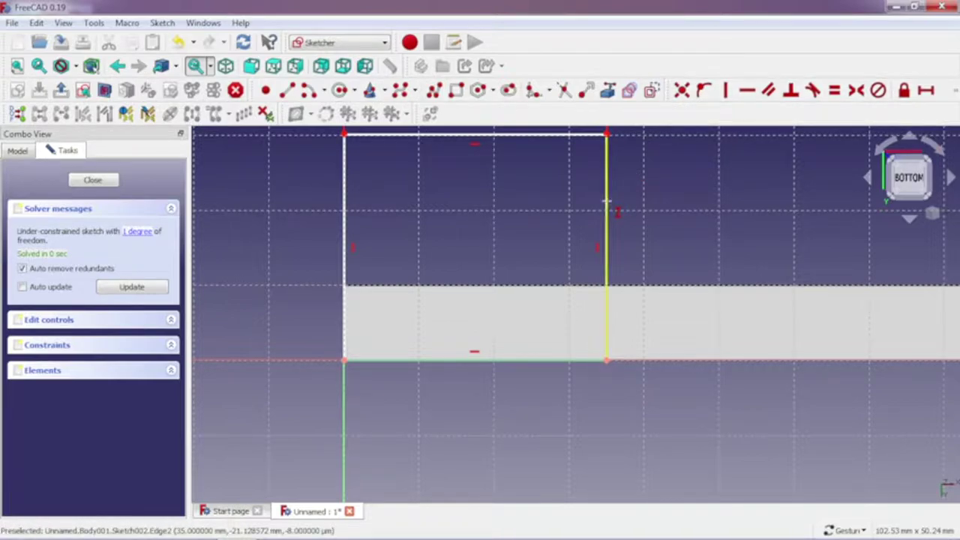
left_click(605, 210)
type("35")
key("Return")
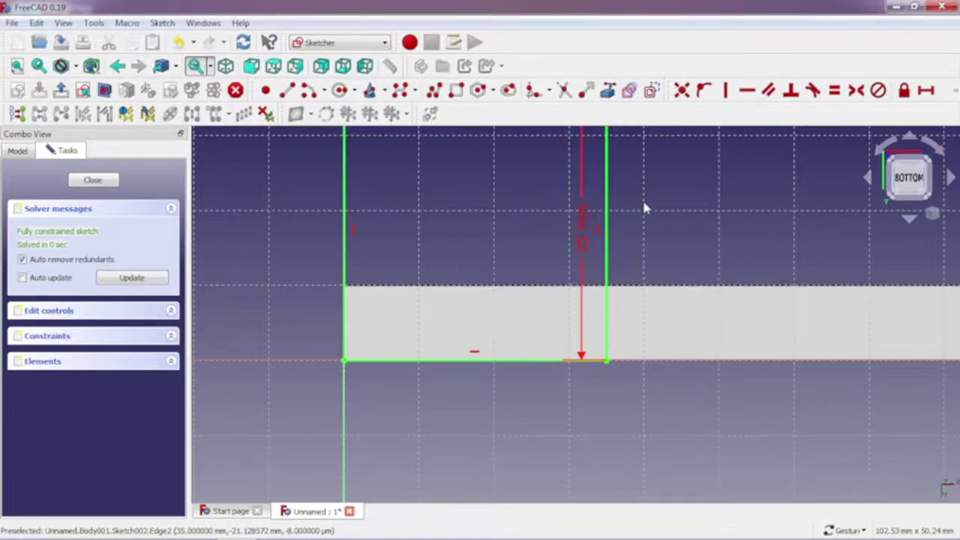
scroll(478, 435, "down", 5)
Draw a three-point arc between the square's top corners, bulging upward
scroll(473, 334, "up", 3)
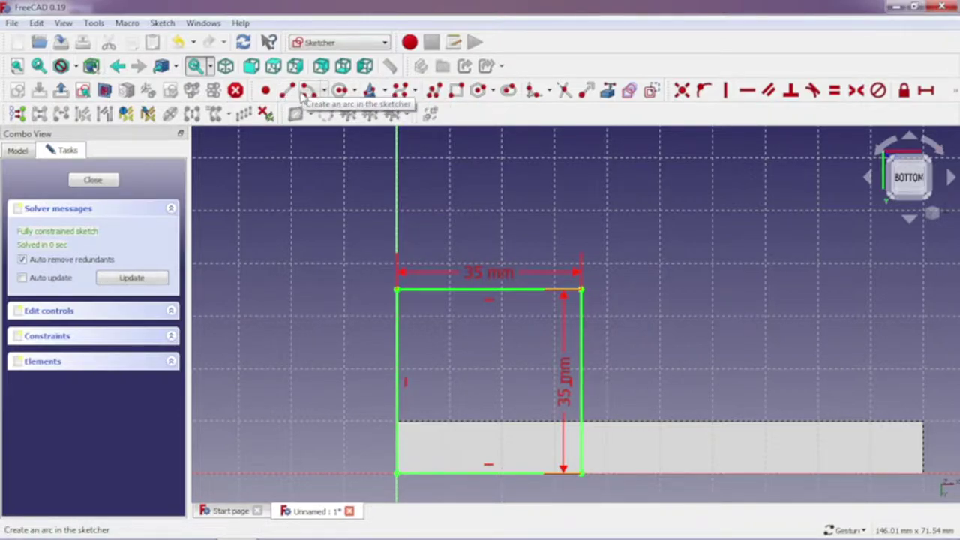
left_click(324, 91)
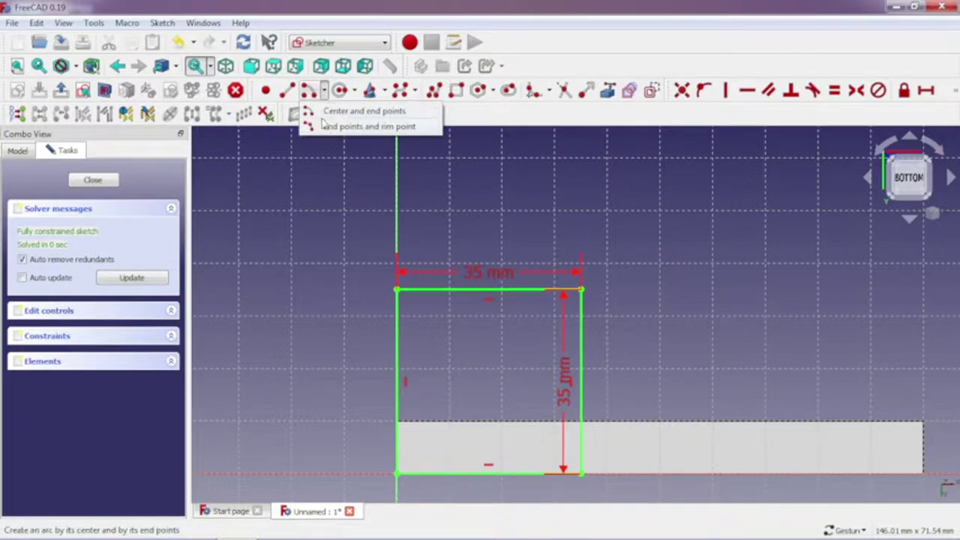
left_click(367, 126)
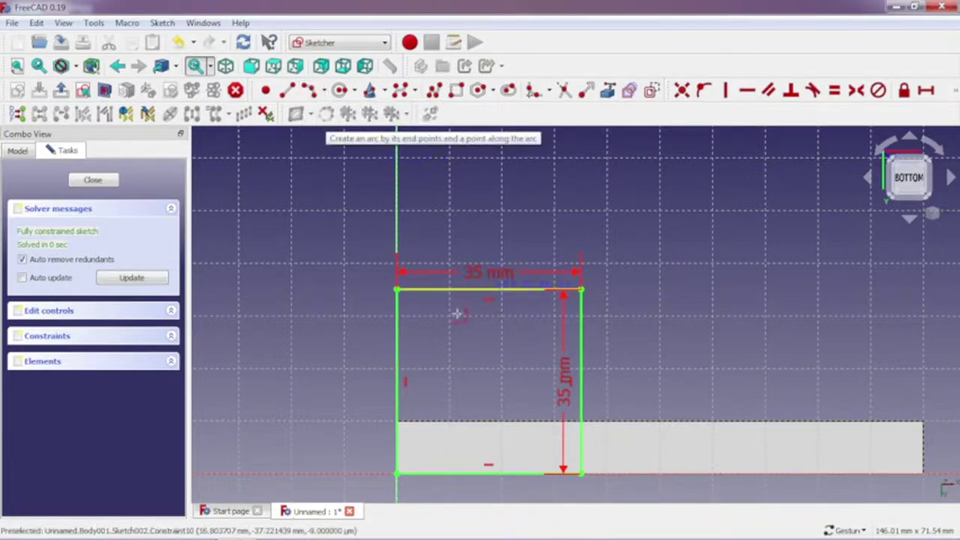
left_click(396, 290)
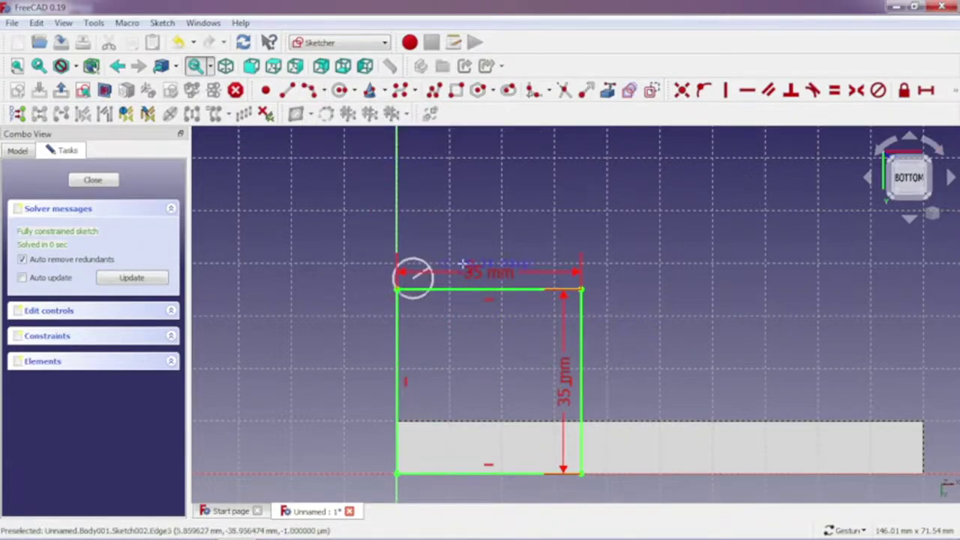
left_click(581, 290)
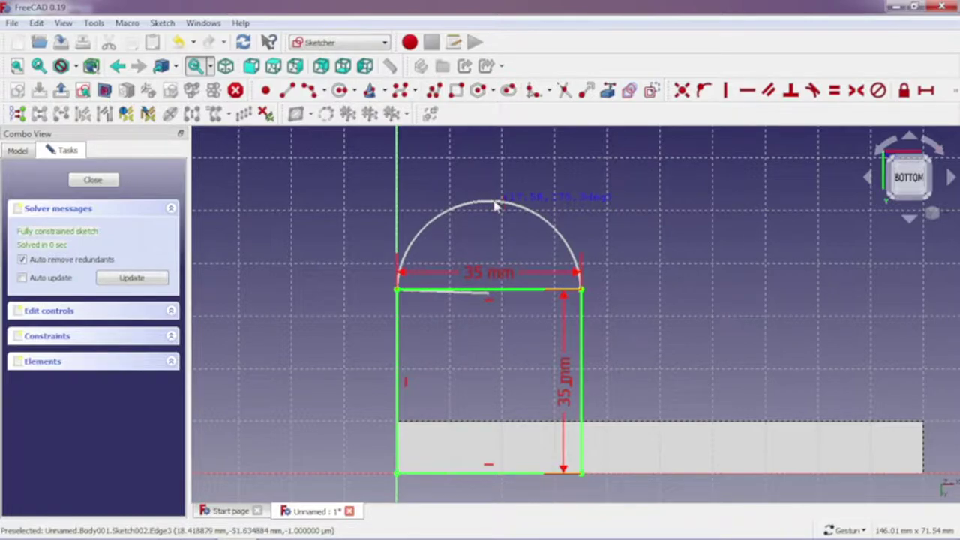
left_click(493, 204)
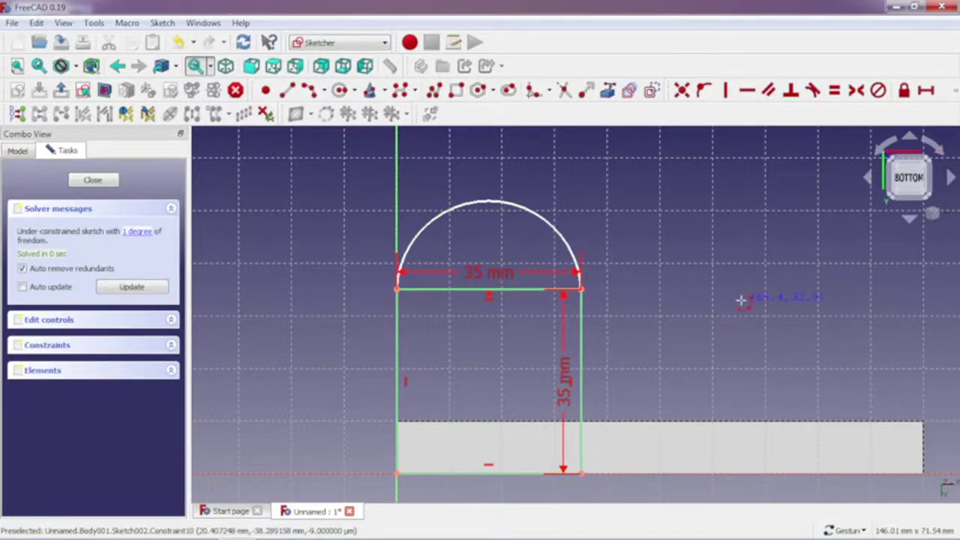
Try trimming the square's top line under the arc and dismiss the error report
left_click(563, 90)
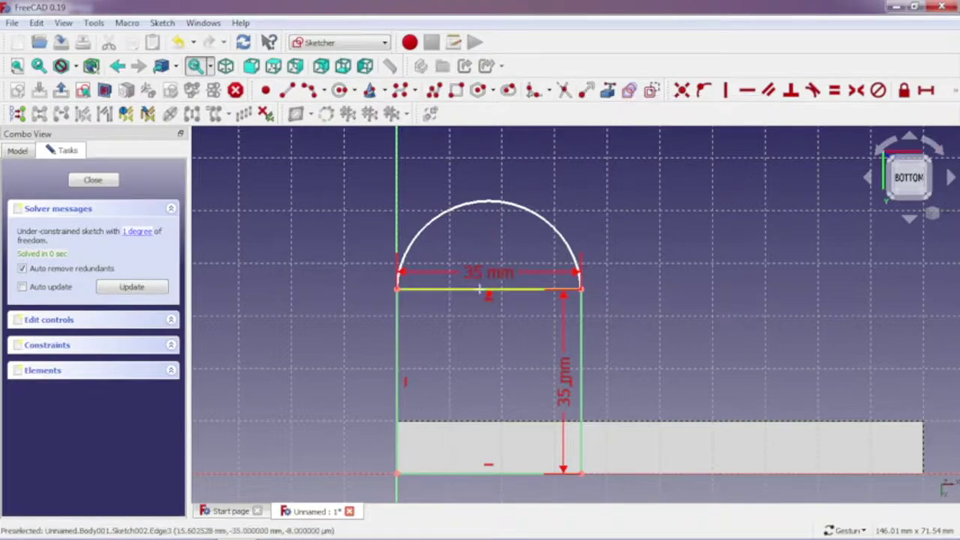
left_click(487, 292)
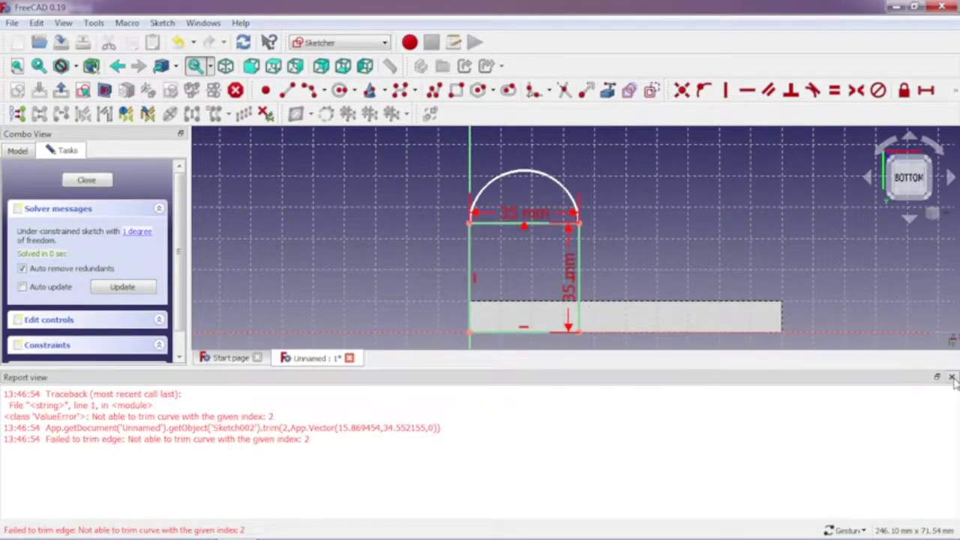
left_click(952, 376)
key("Escape")
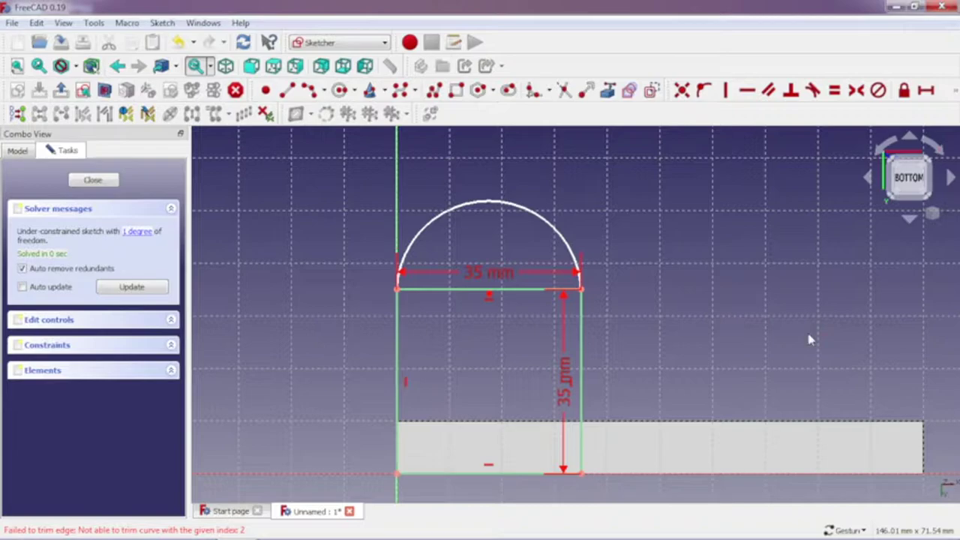
Delete the square's straight top line so the arc closes the tab, and move the 35 mm dimensions clear of the shape
left_click(537, 296)
key("Delete")
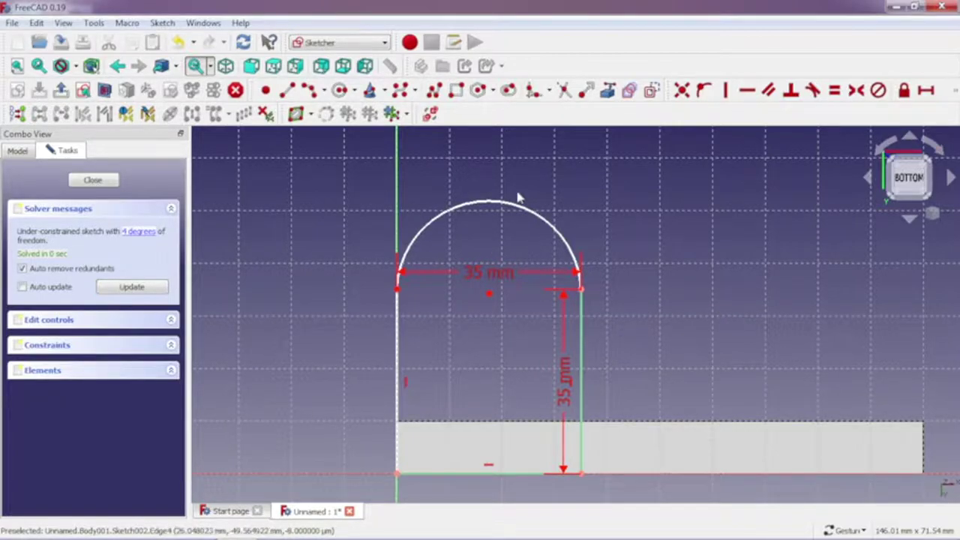
left_click_drag(513, 275, 510, 166)
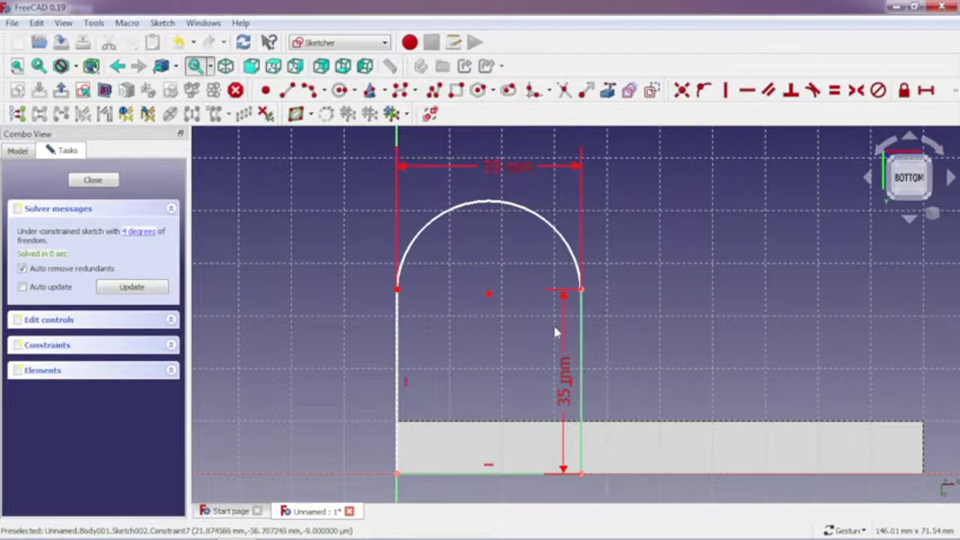
left_click_drag(563, 338, 681, 375)
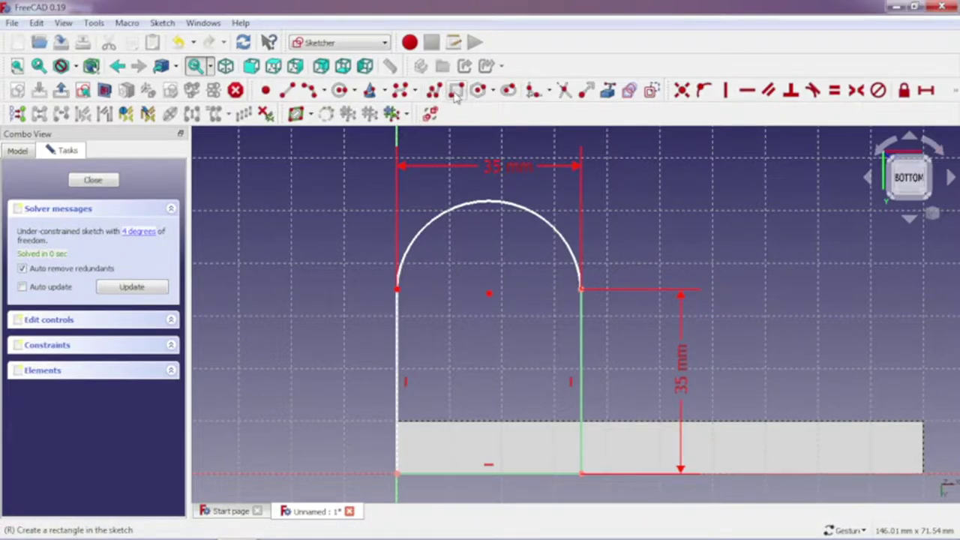
left_click(340, 90)
Draw a circle at the arc centre, constrain its diameter to 15 mm, and close the tab sketch
left_click(488, 293)
left_click(523, 317)
left_click(954, 91)
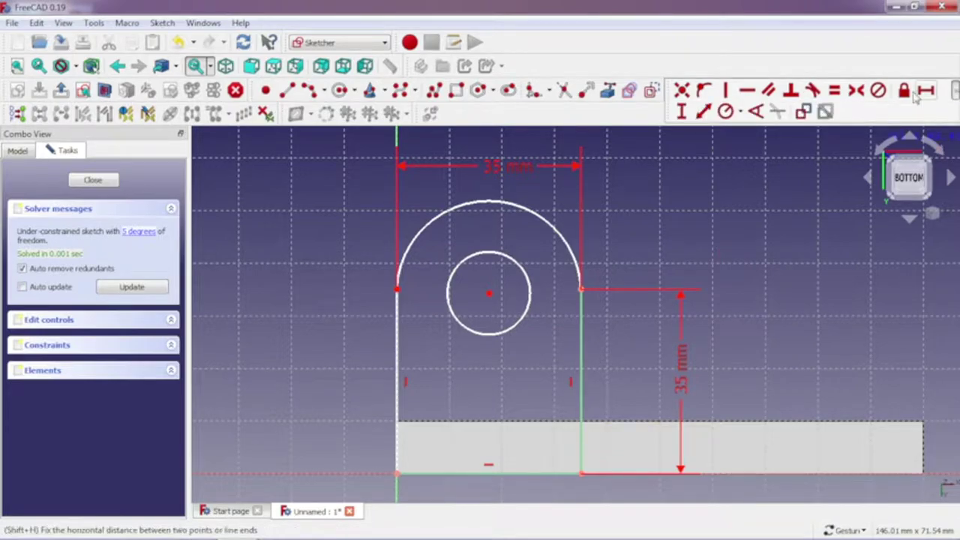
left_click(740, 112)
left_click(750, 148)
left_click(516, 267)
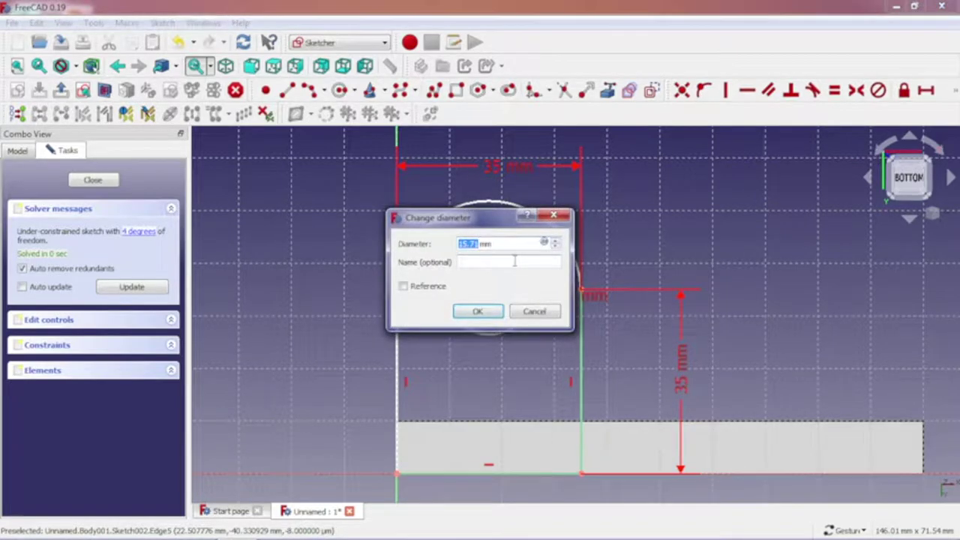
type("5")
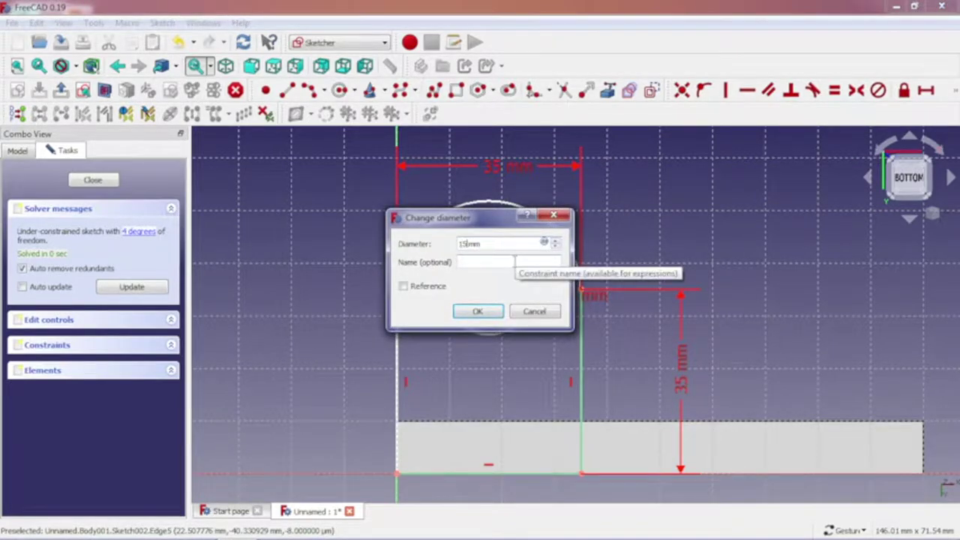
key("Return")
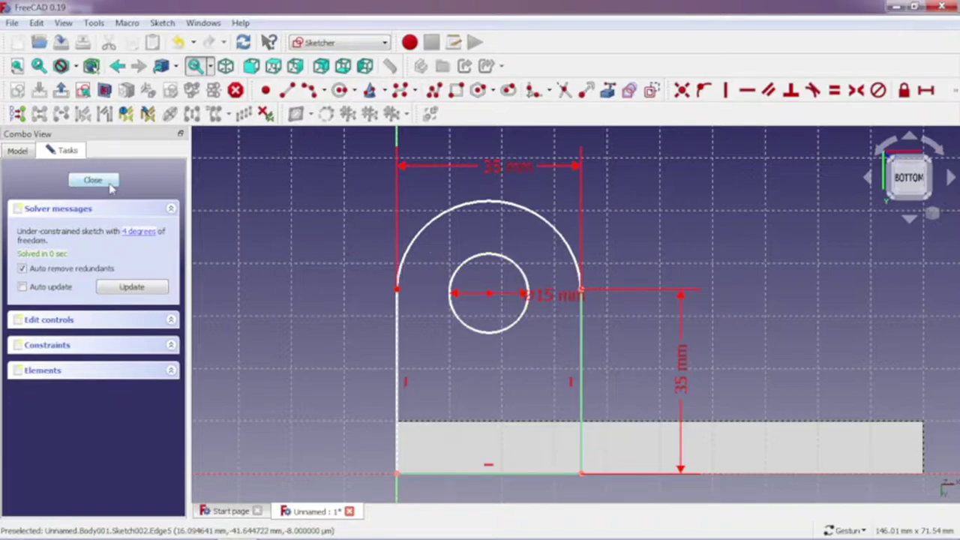
left_click(109, 183)
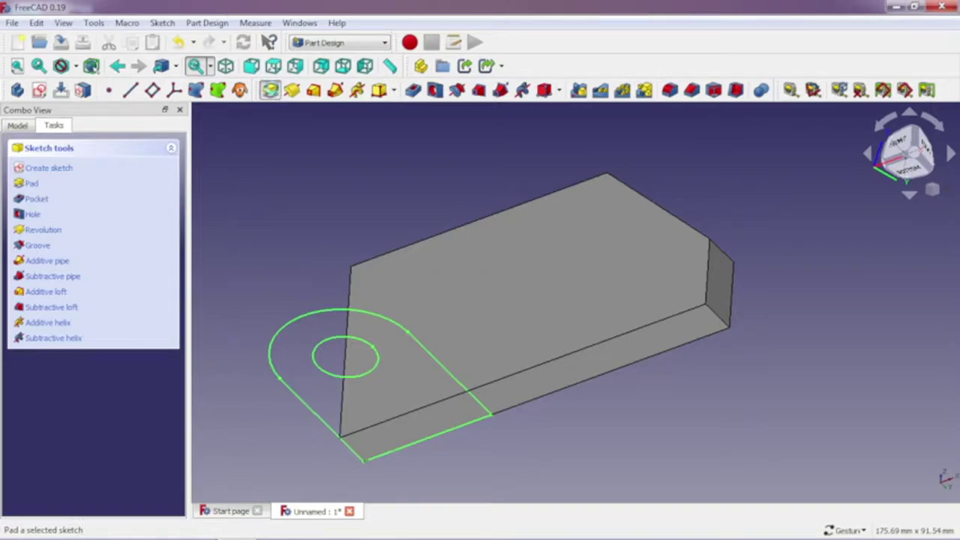
Pad the tab sketch 10 mm reversed, with custom direction and symmetric-to-plane left off
left_click(269, 90)
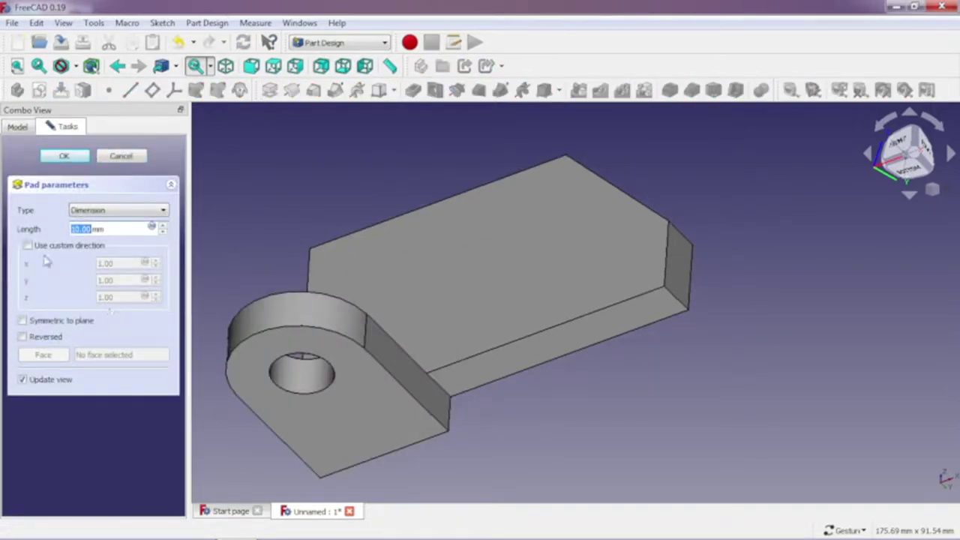
left_click(27, 246)
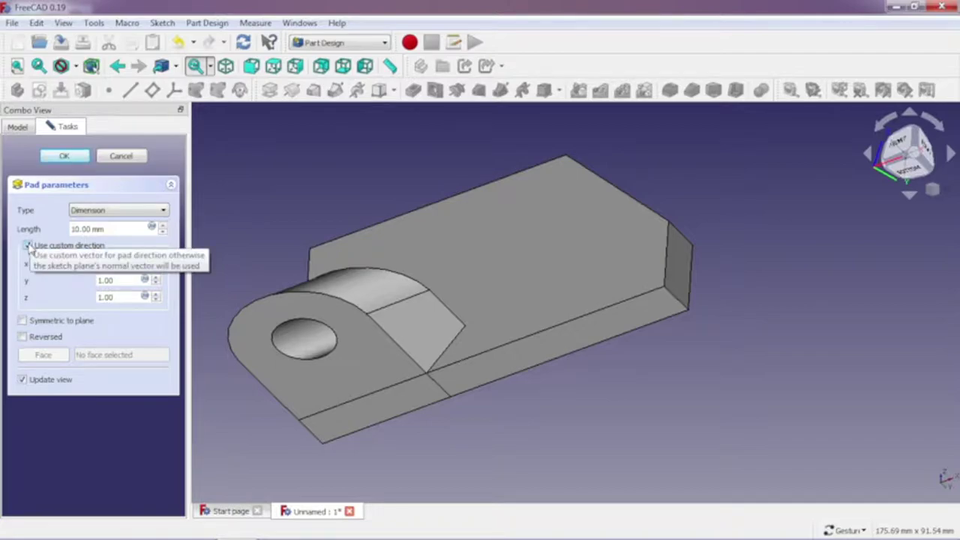
left_click(28, 246)
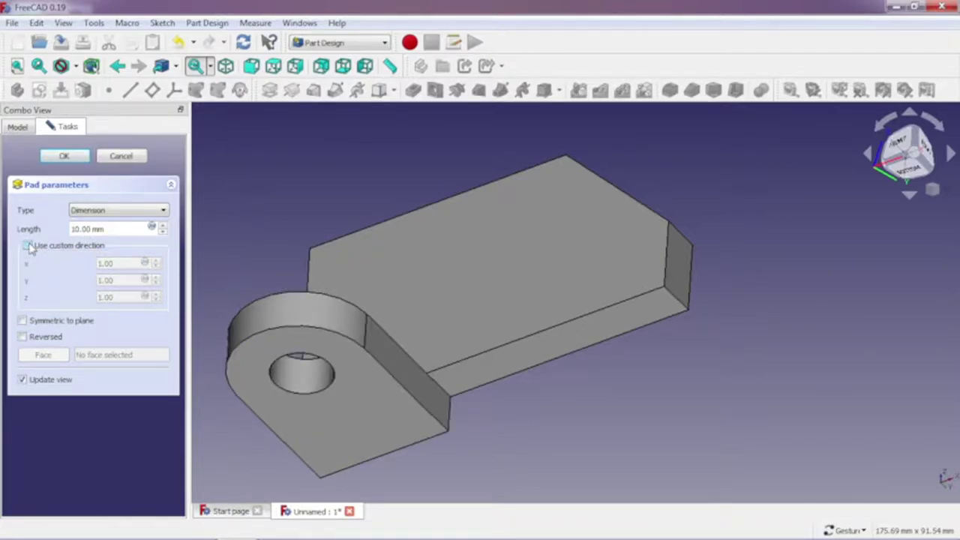
left_click(23, 321)
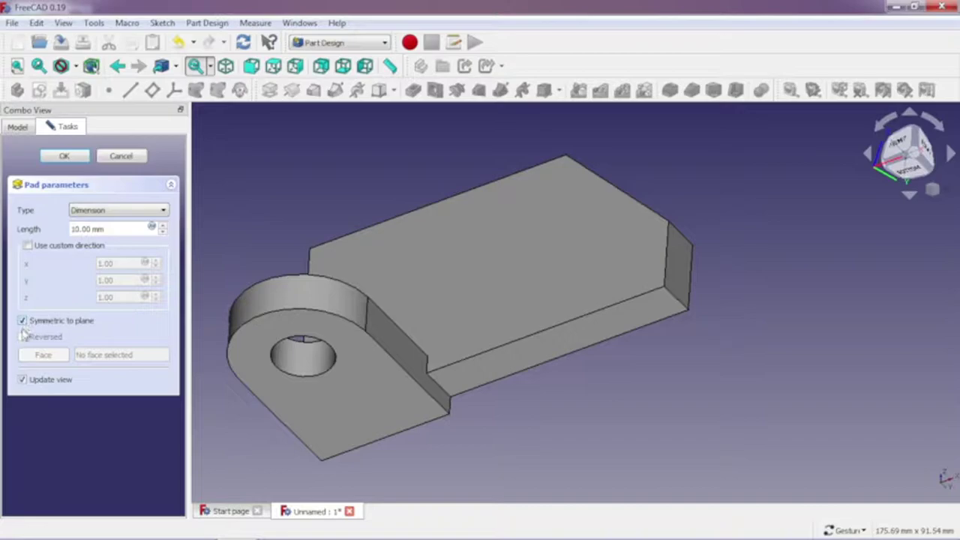
left_click(22, 321)
left_click(23, 337)
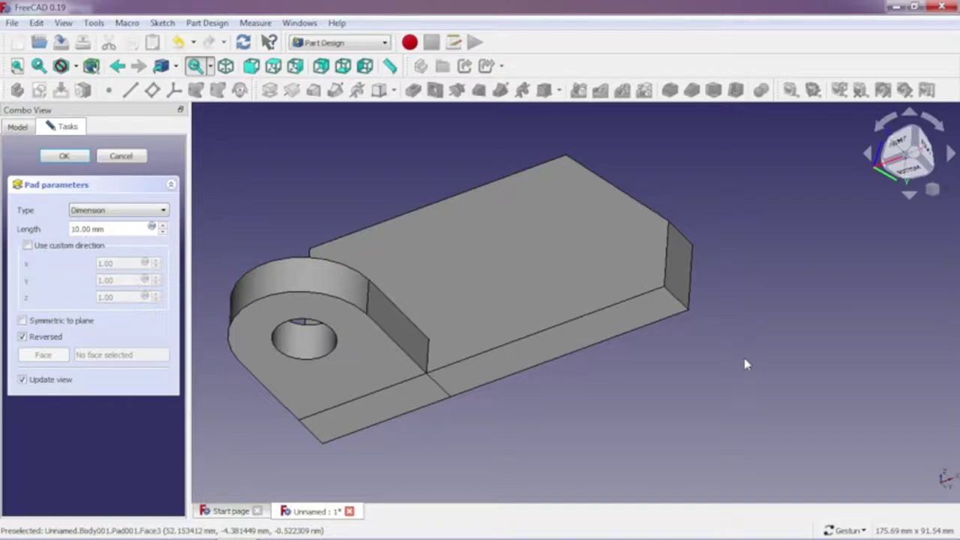
left_click(919, 135)
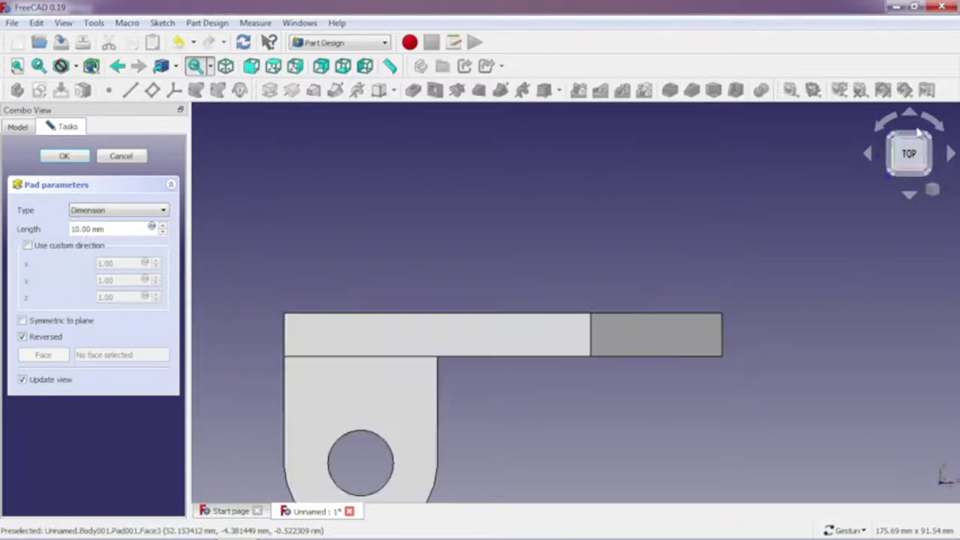
left_click(930, 176)
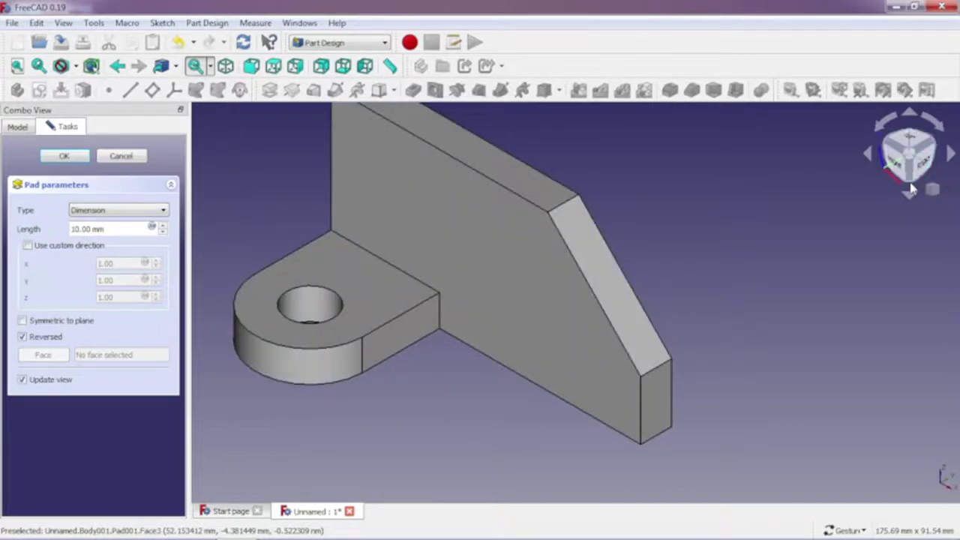
left_click(910, 184)
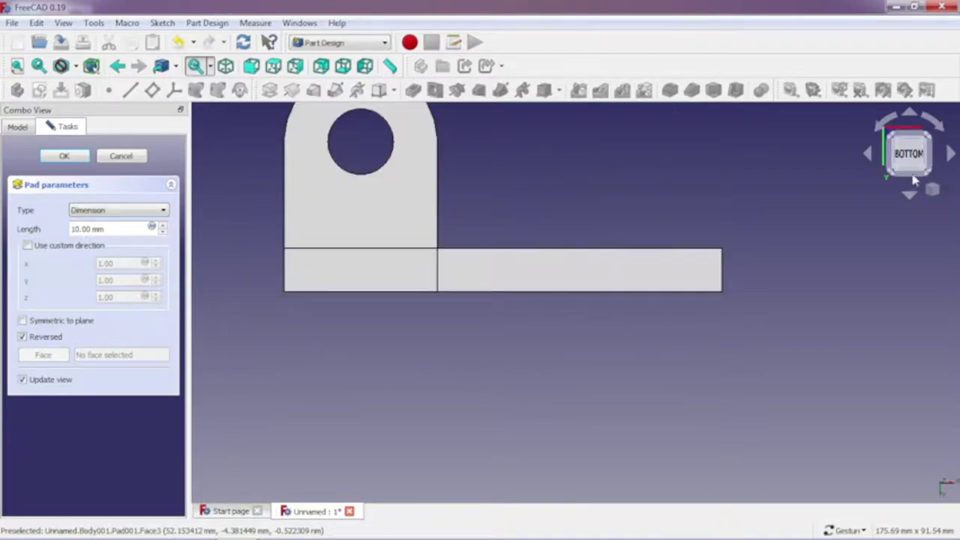
left_click(928, 139)
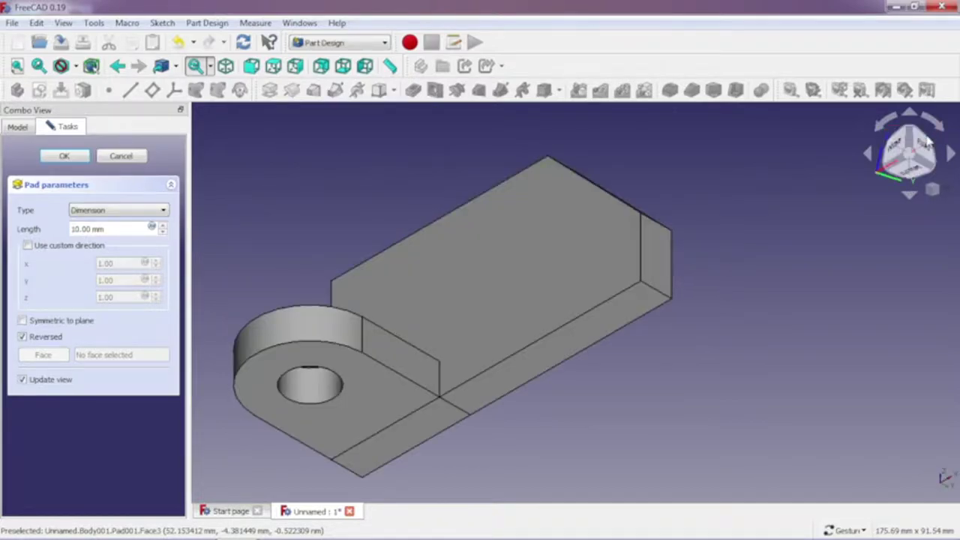
left_click(909, 177)
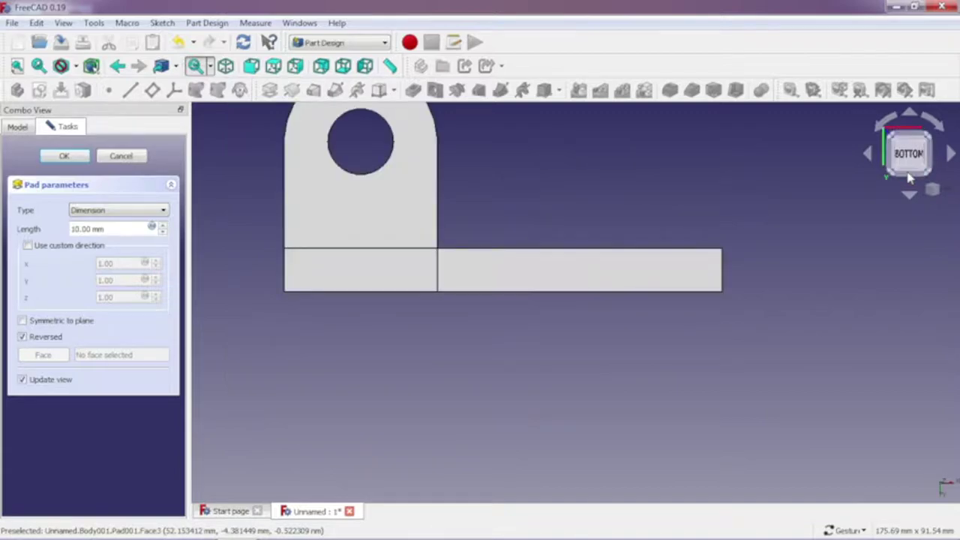
left_click(911, 184)
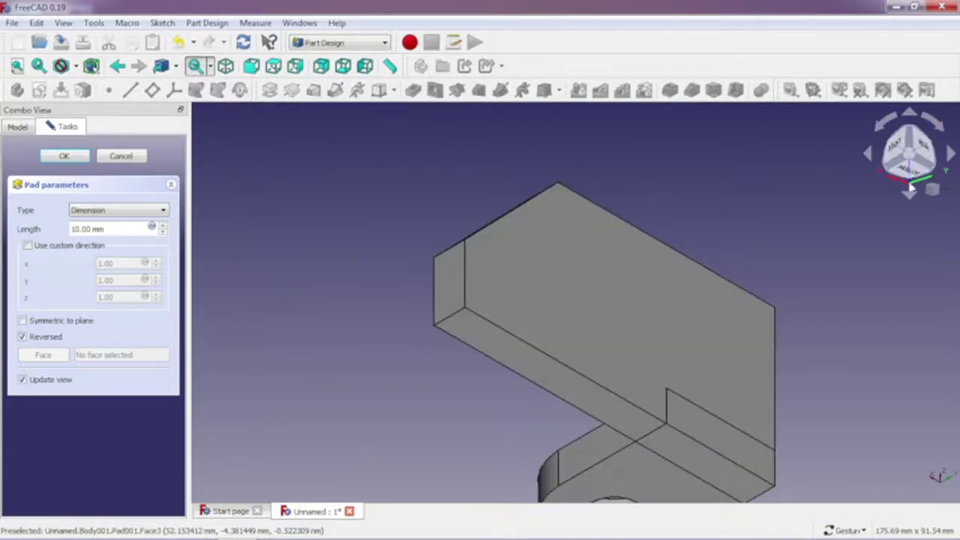
left_click(916, 154)
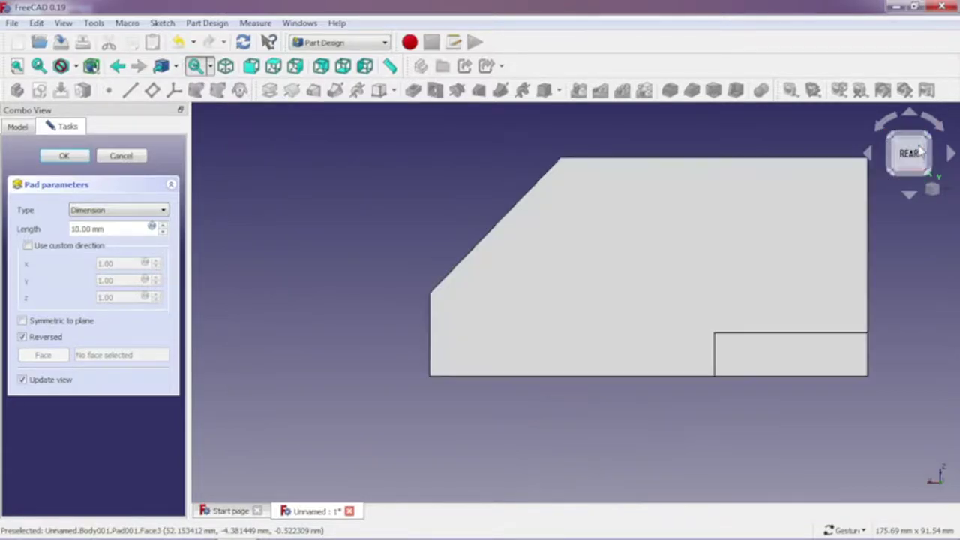
left_click(929, 139)
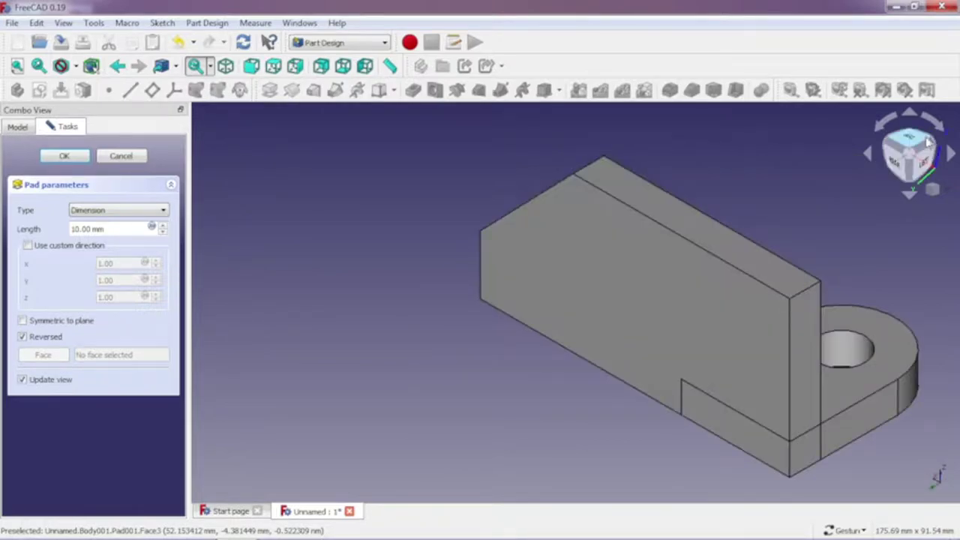
left_click(914, 149)
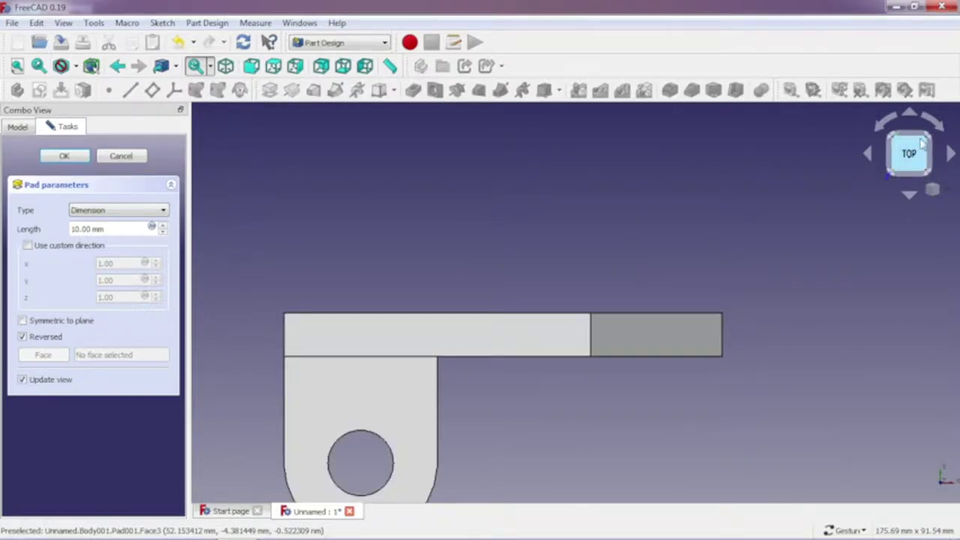
left_click(930, 141)
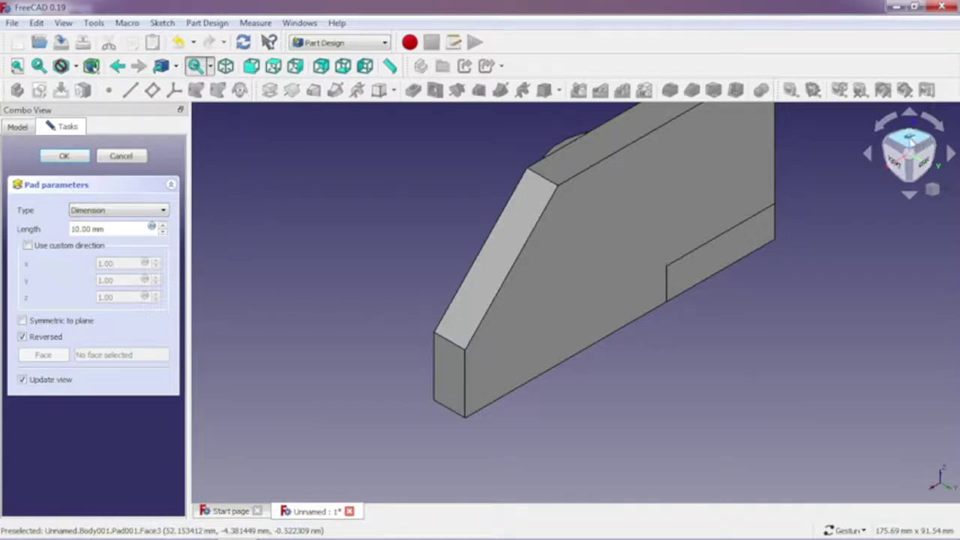
left_click(898, 164)
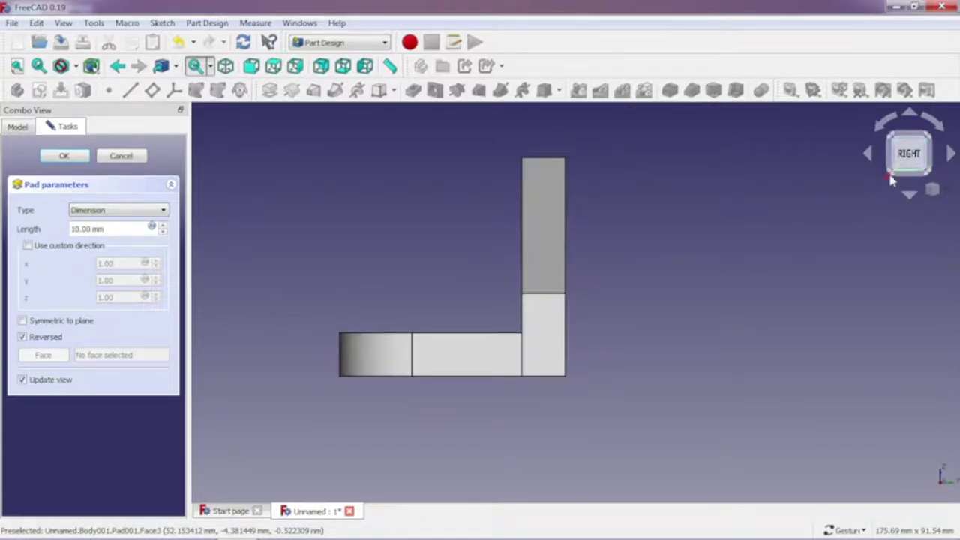
left_click(929, 175)
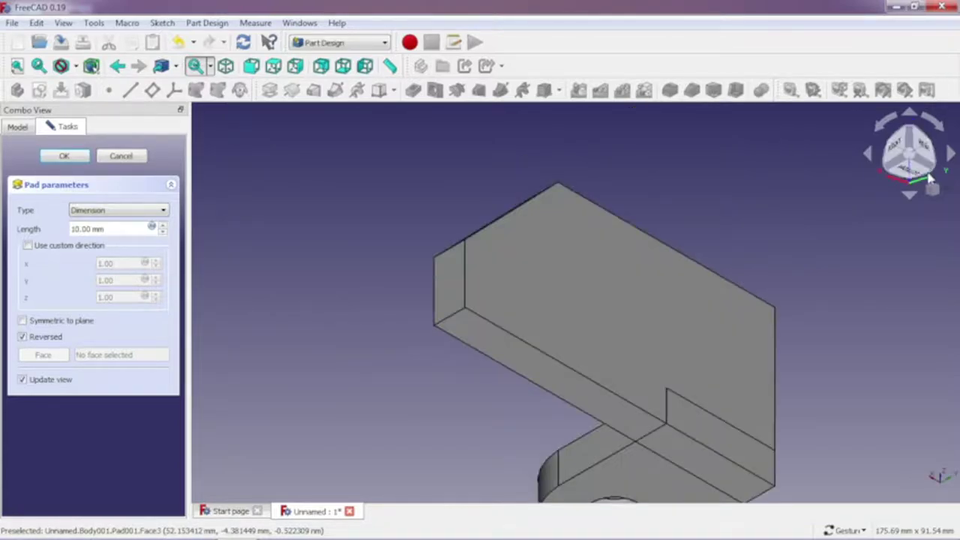
left_click(931, 176)
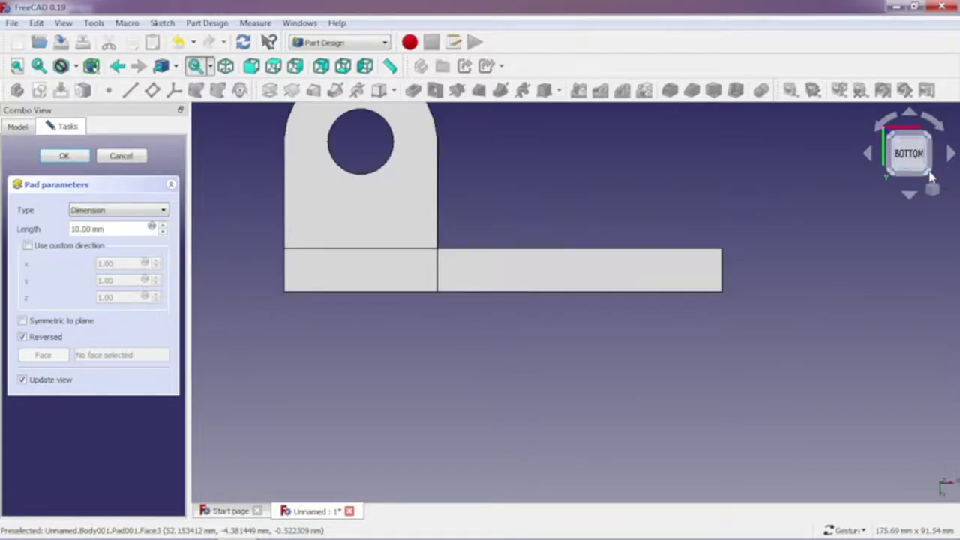
left_click(932, 176)
left_click(916, 178)
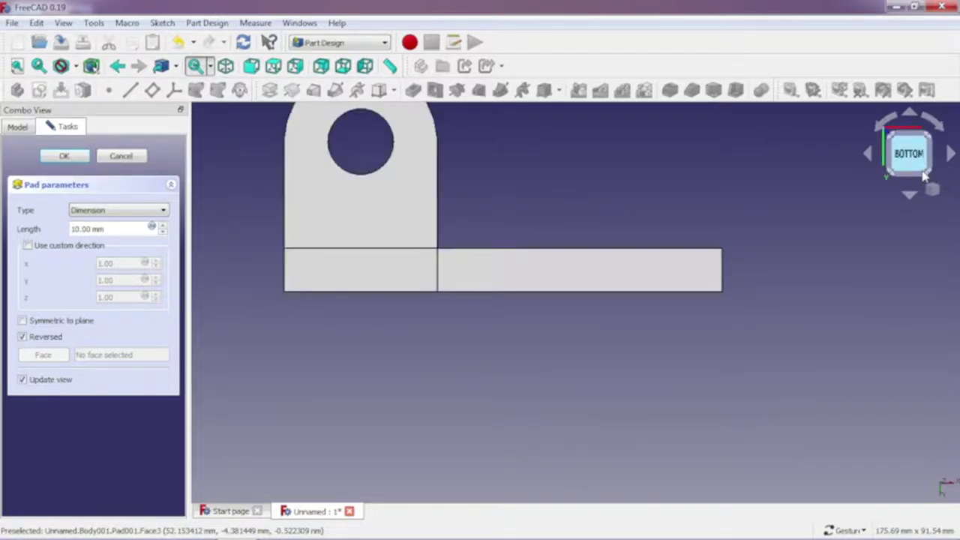
left_click(931, 144)
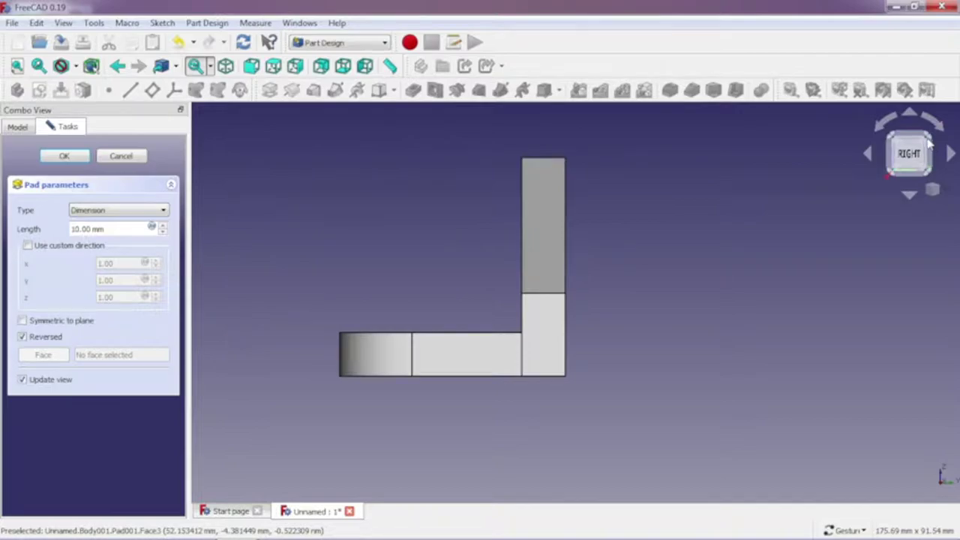
left_click(892, 155)
left_click(892, 156)
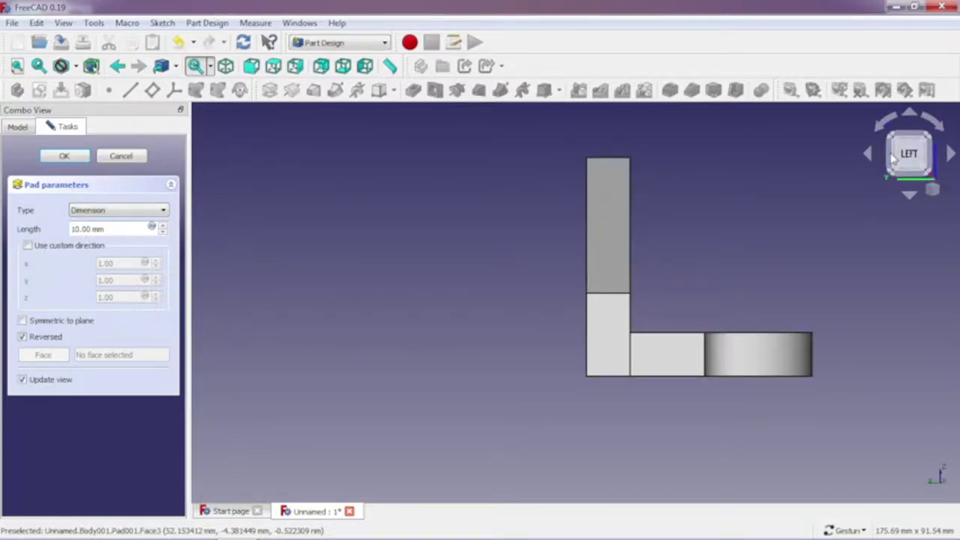
left_click(893, 154)
left_click(891, 155)
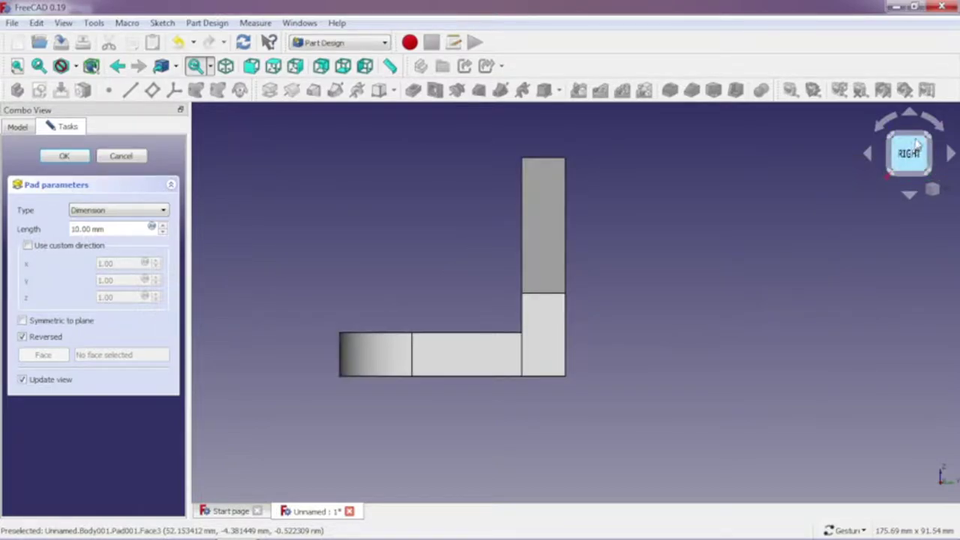
left_click(915, 139)
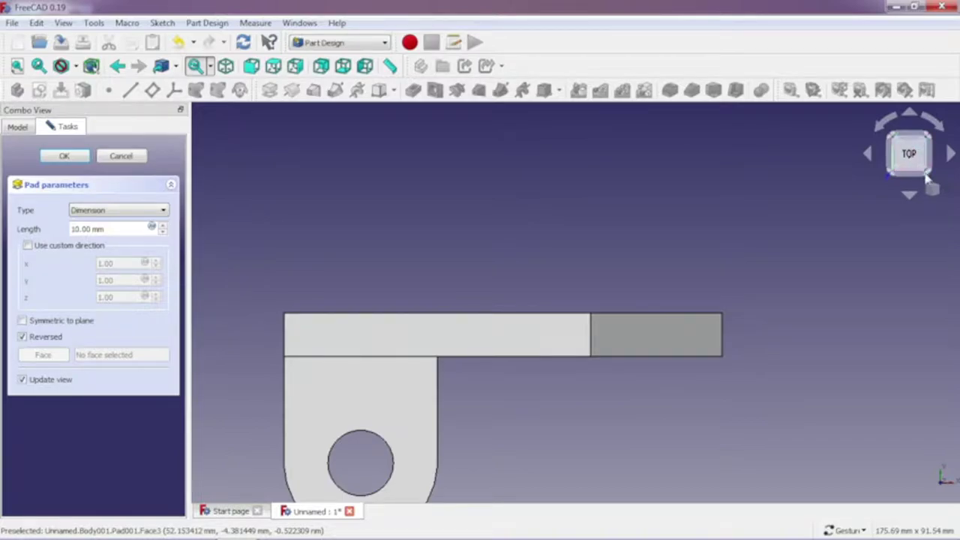
left_click(928, 177)
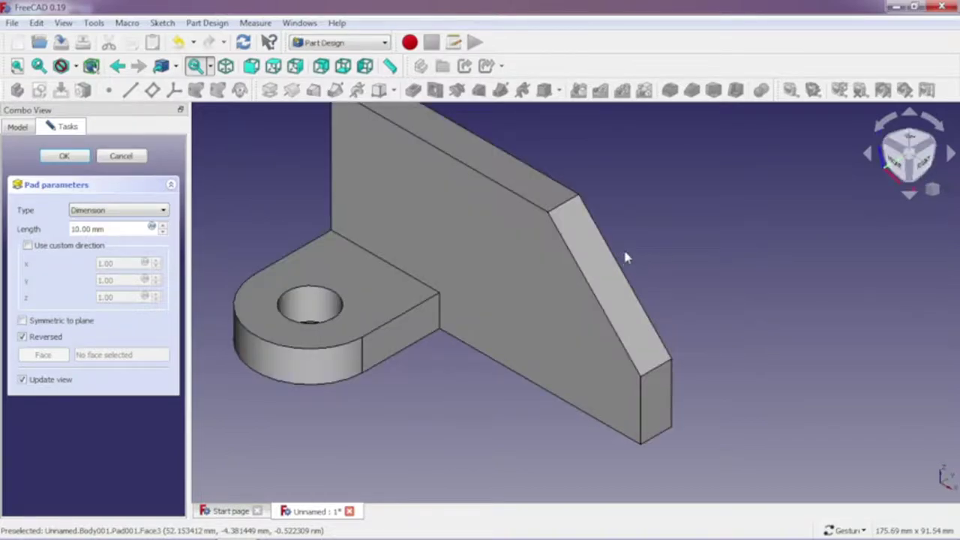
right_click_drag(475, 407, 479, 360)
Change the tab pad's length to 15 mm and confirm the pad
mouse_move(478, 360)
left_mouse_down()
mouse_move(491, 402)
mouse_move(491, 360)
mouse_move(553, 272)
mouse_move(538, 266)
mouse_move(430, 280)
mouse_move(320, 365)
mouse_move(682, 287)
mouse_move(641, 381)
mouse_move(572, 413)
mouse_move(643, 382)
mouse_move(724, 368)
mouse_move(817, 321)
mouse_move(844, 272)
left_mouse_up()
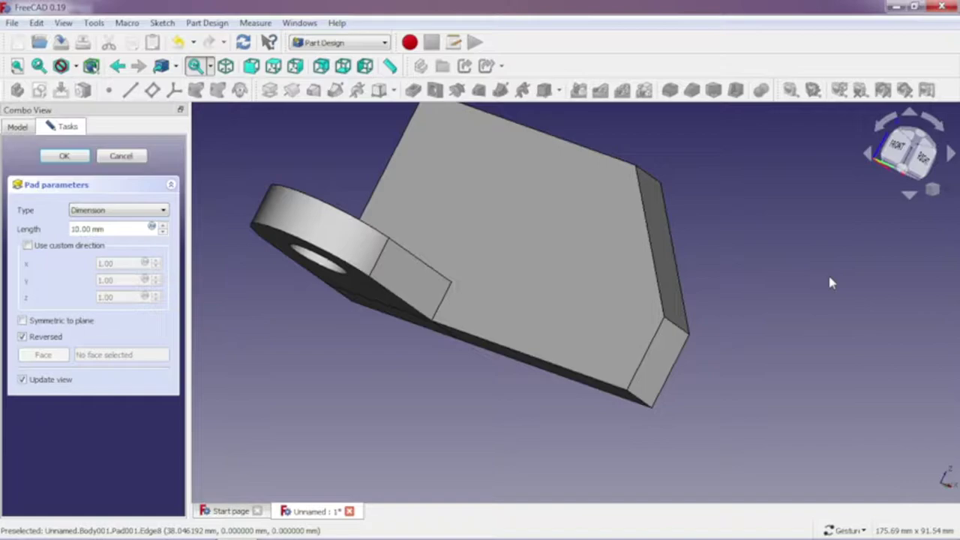
left_click(108, 229)
type("5")
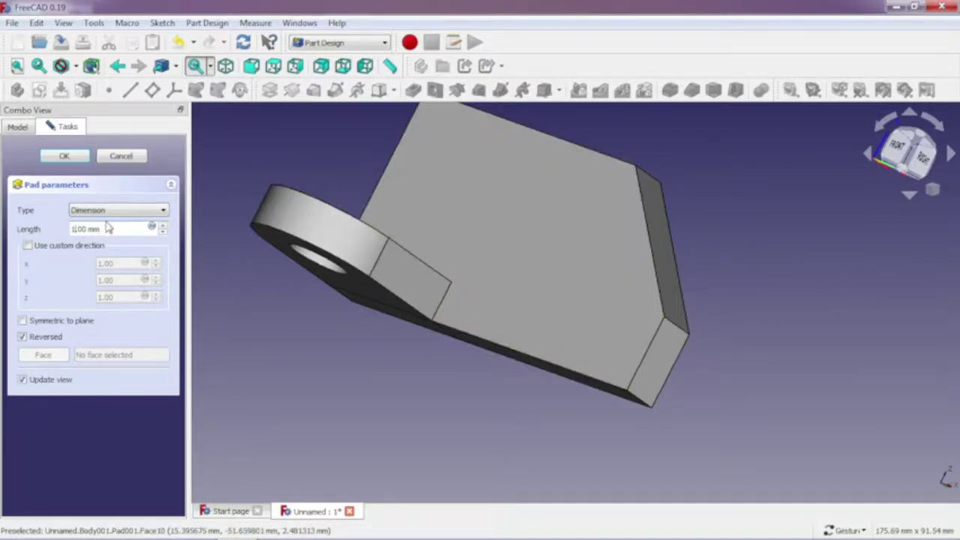
type("5")
scroll(108, 228, "up", 1)
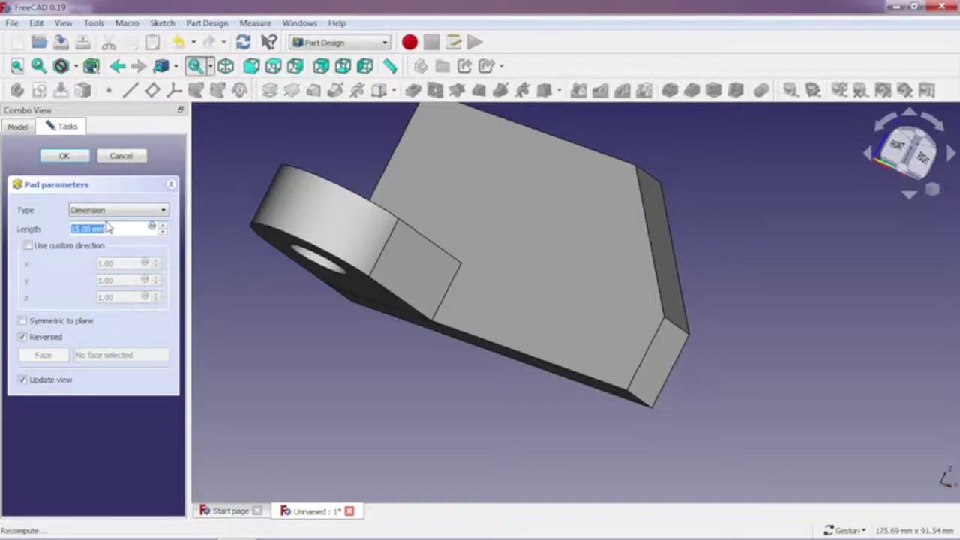
key("Return")
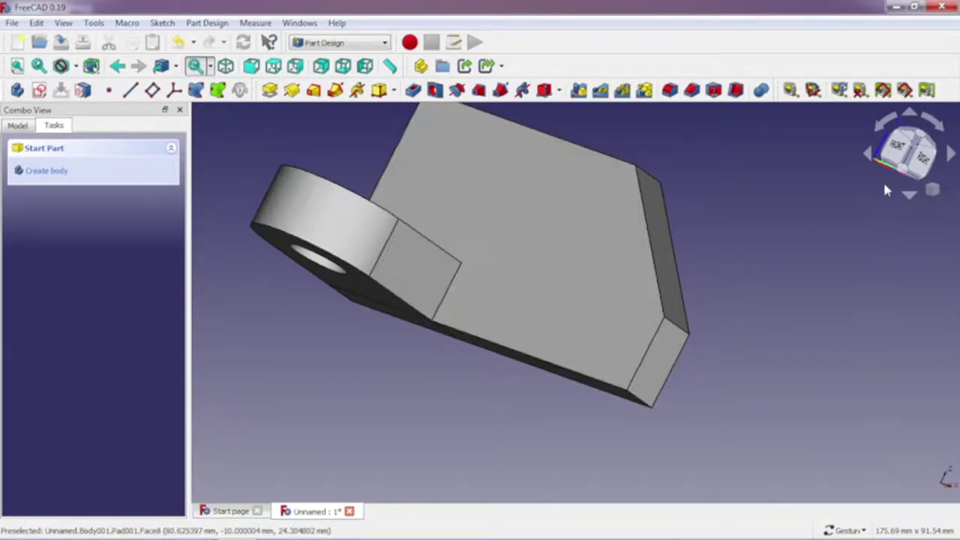
Turn the bracket around and create a new sketch on its rear face
left_click(904, 174)
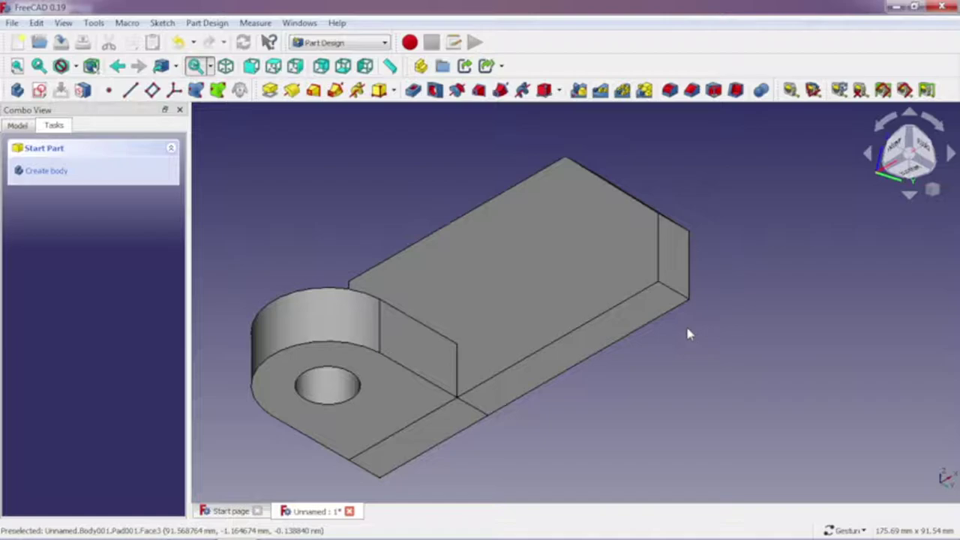
mouse_move(688, 332)
left_mouse_down()
mouse_move(622, 375)
mouse_move(529, 300)
mouse_move(518, 230)
mouse_move(456, 326)
left_mouse_up()
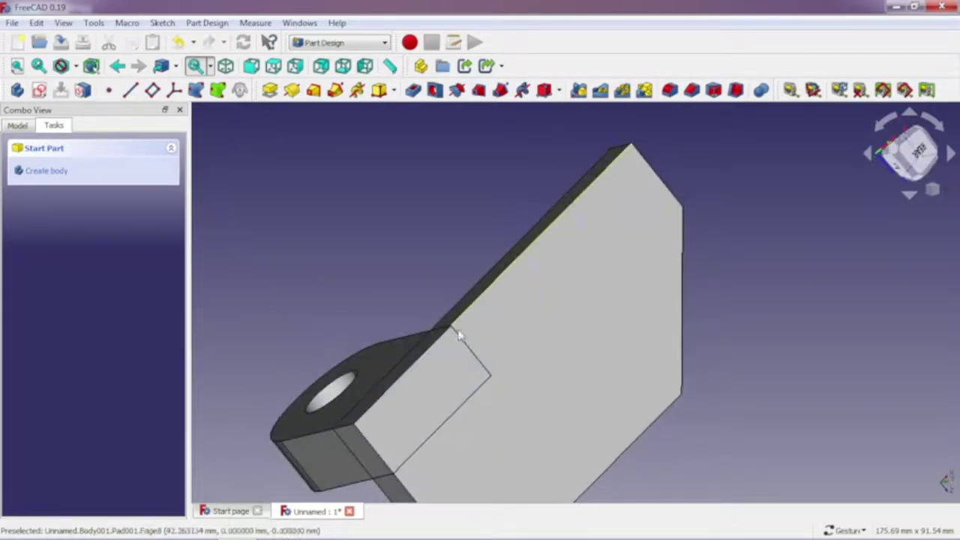
left_click(435, 385)
left_click(39, 90)
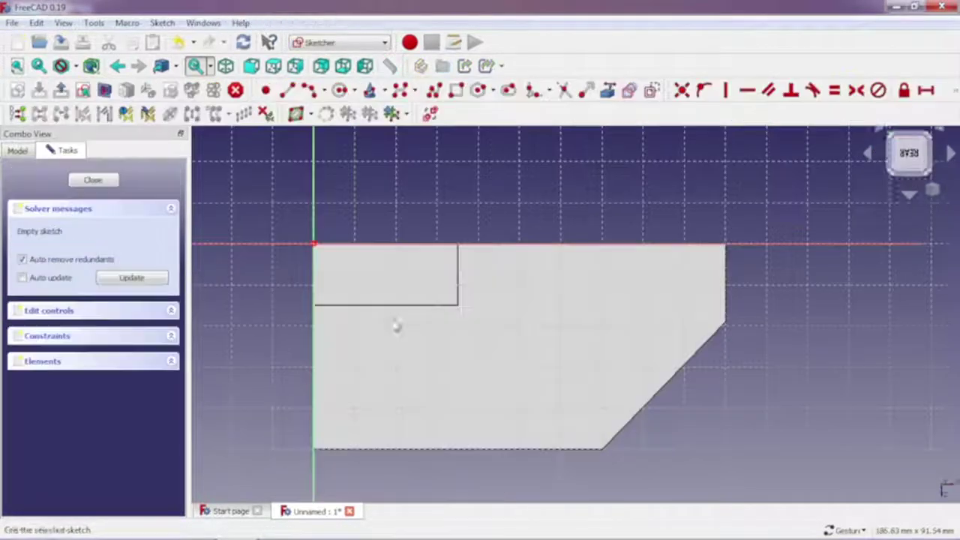
scroll(386, 268, "up", 1)
scroll(384, 267, "up", 3)
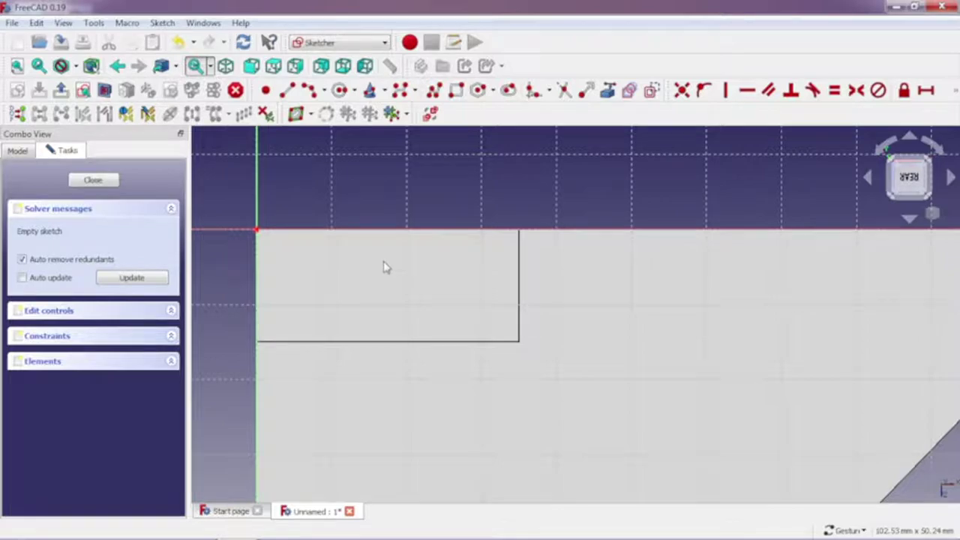